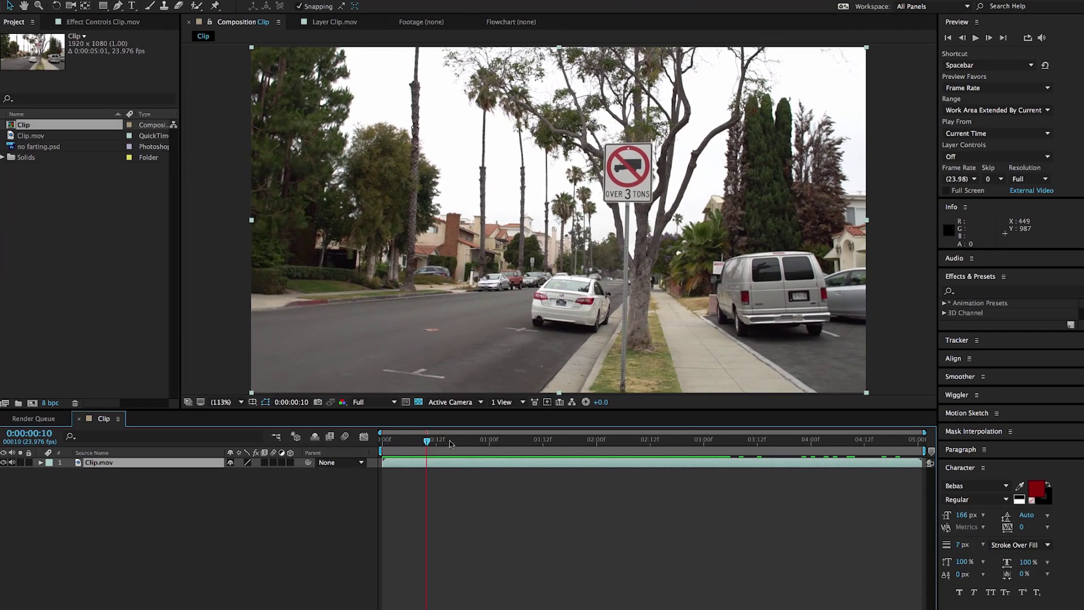
Return to the clip's first frame and show the full set of Tracker controls
left_click_drag(451, 444, 419, 441)
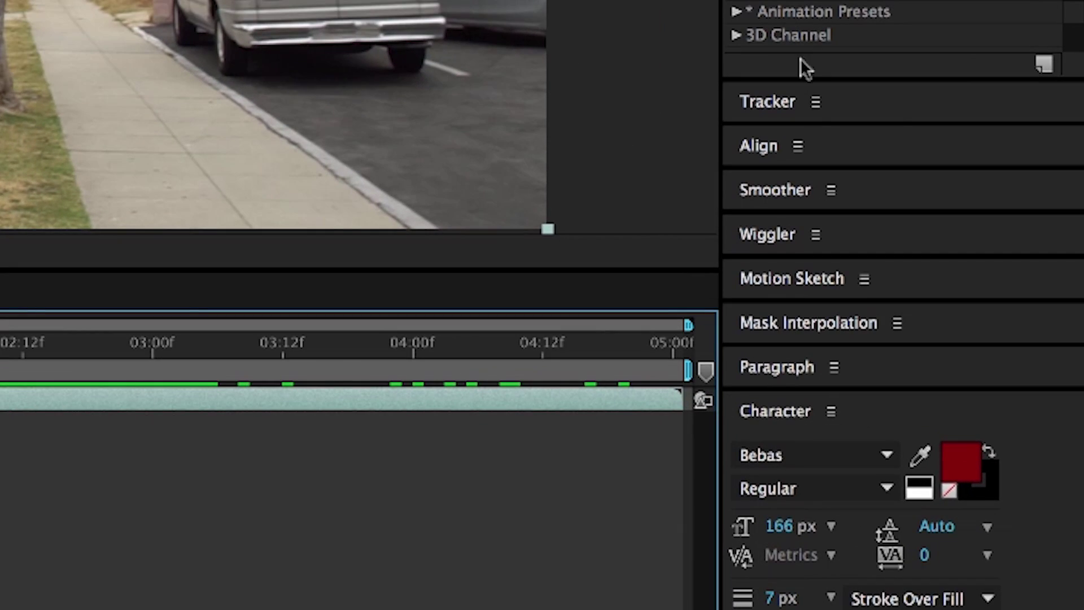
left_click(881, 101)
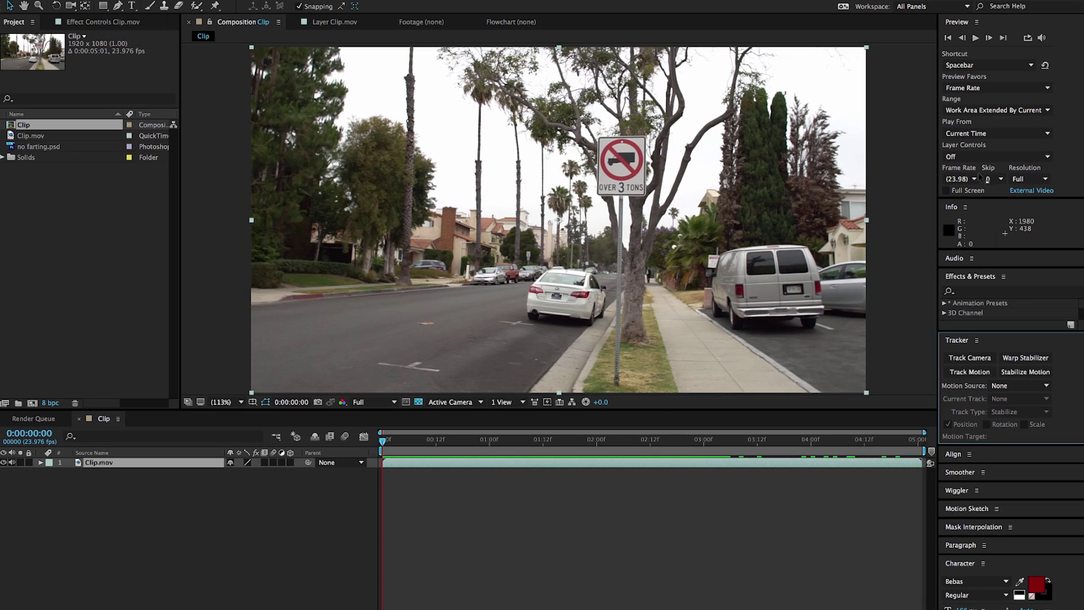
left_click(361, 0)
mouse_move(386, 0)
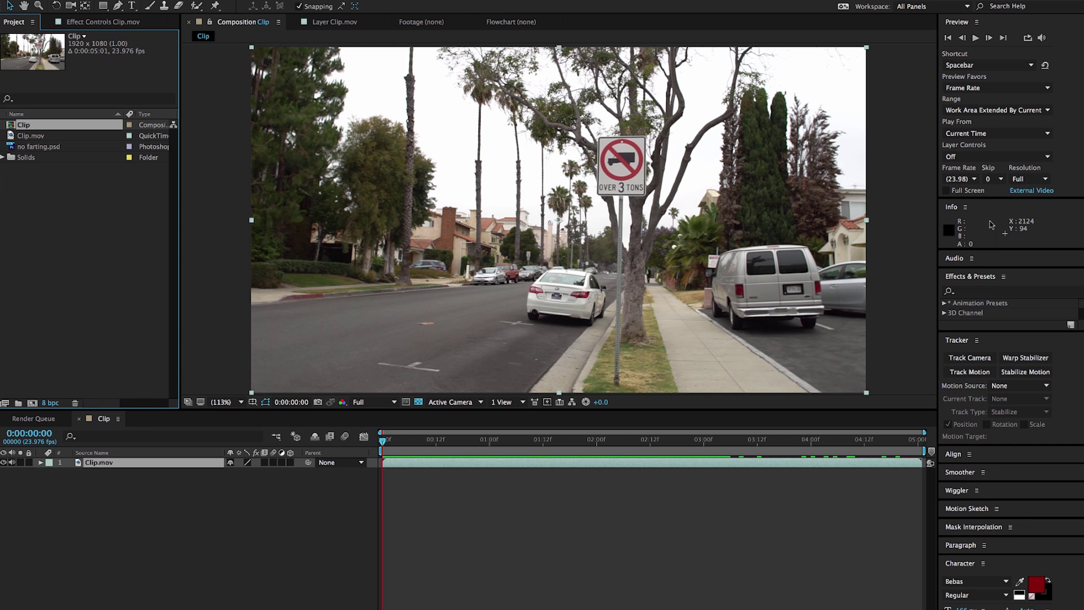
left_click_drag(998, 508, 1020, 530)
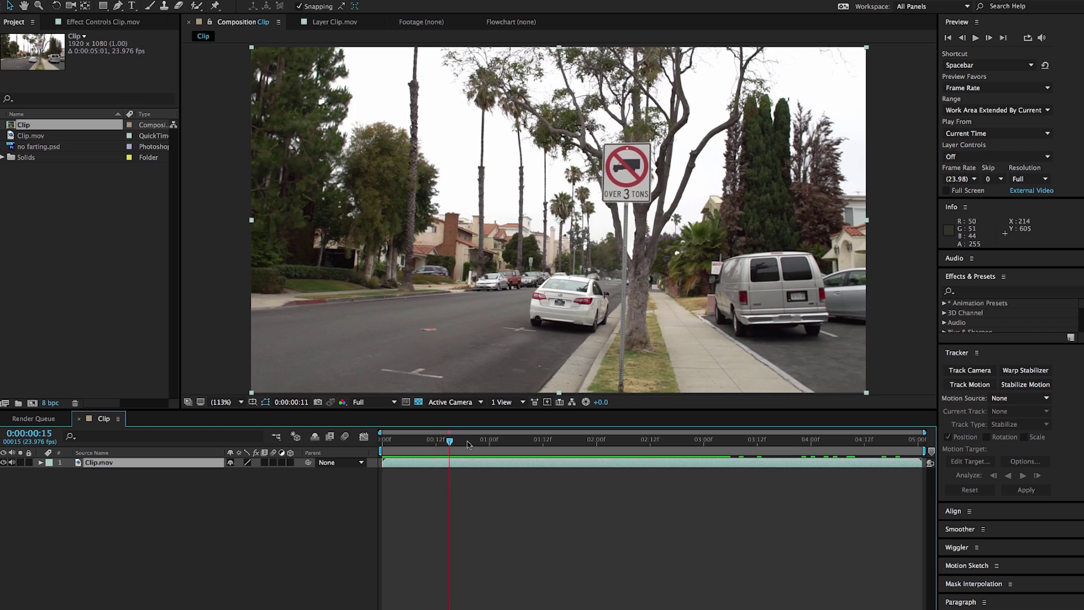
Start motion tracking on Clip.mov from its first frame, placing the track point on the traffic sign and enlarging its regions around the sign
mouse_move(387, 440)
left_mouse_down()
mouse_move(573, 443)
mouse_move(383, 441)
left_mouse_up()
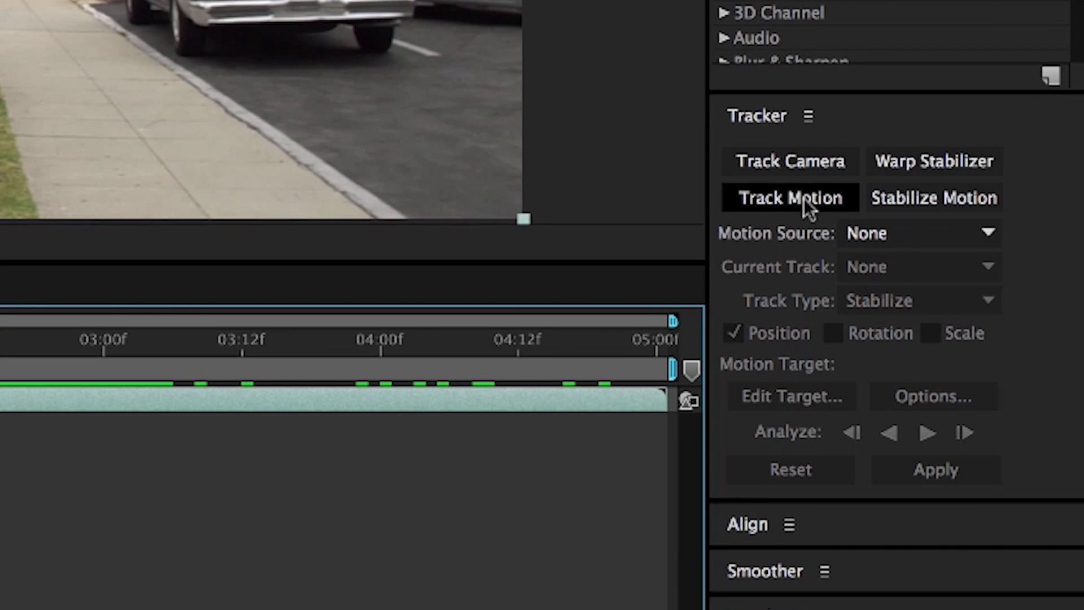
left_click(973, 385)
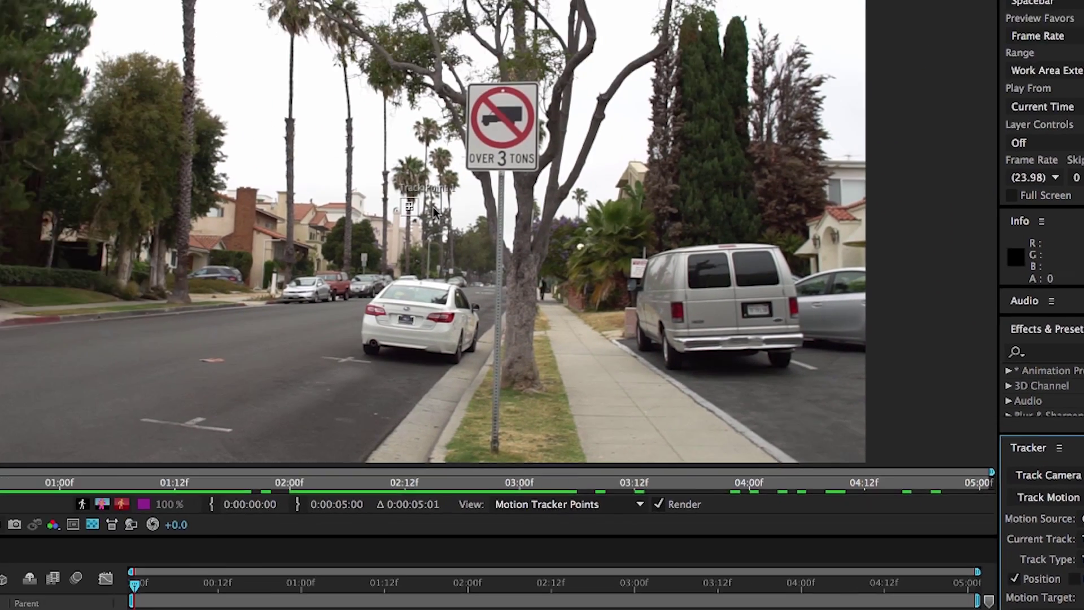
key("period")
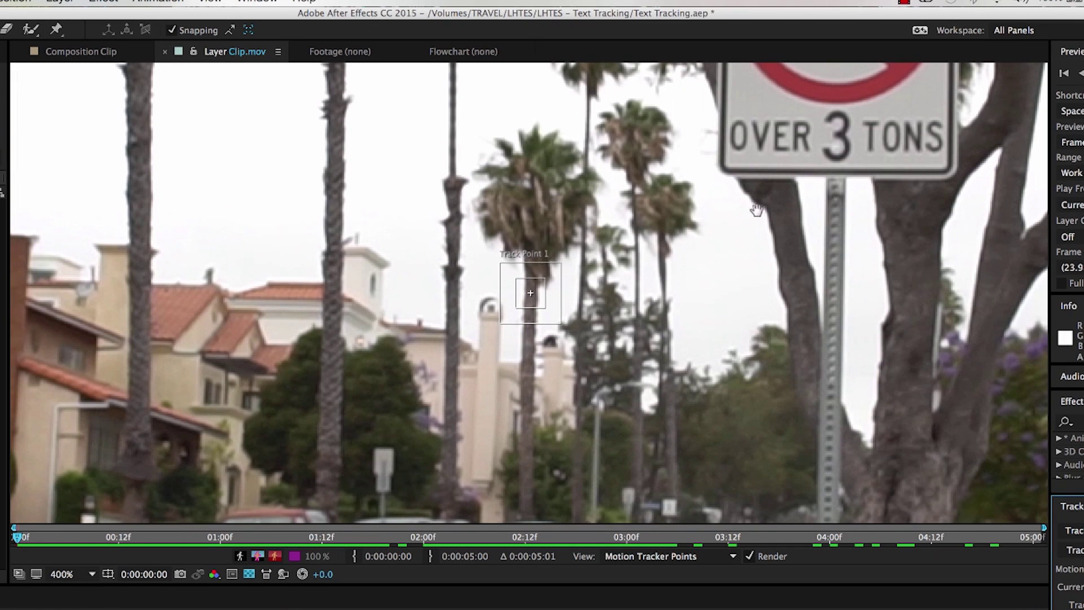
left_click_drag(757, 210, 624, 263)
key("comma")
key("comma")
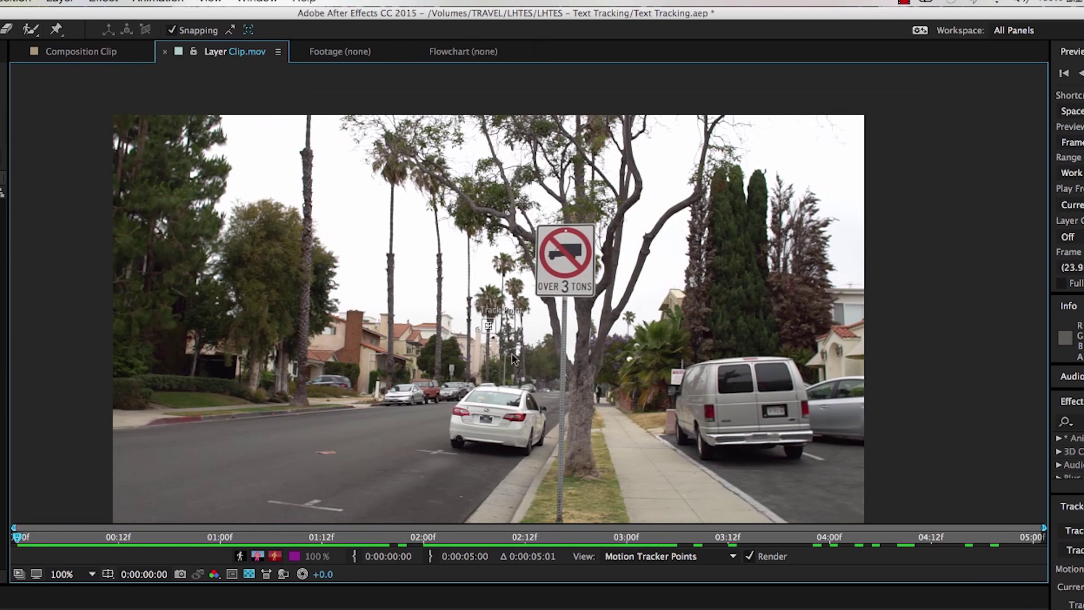
key("period")
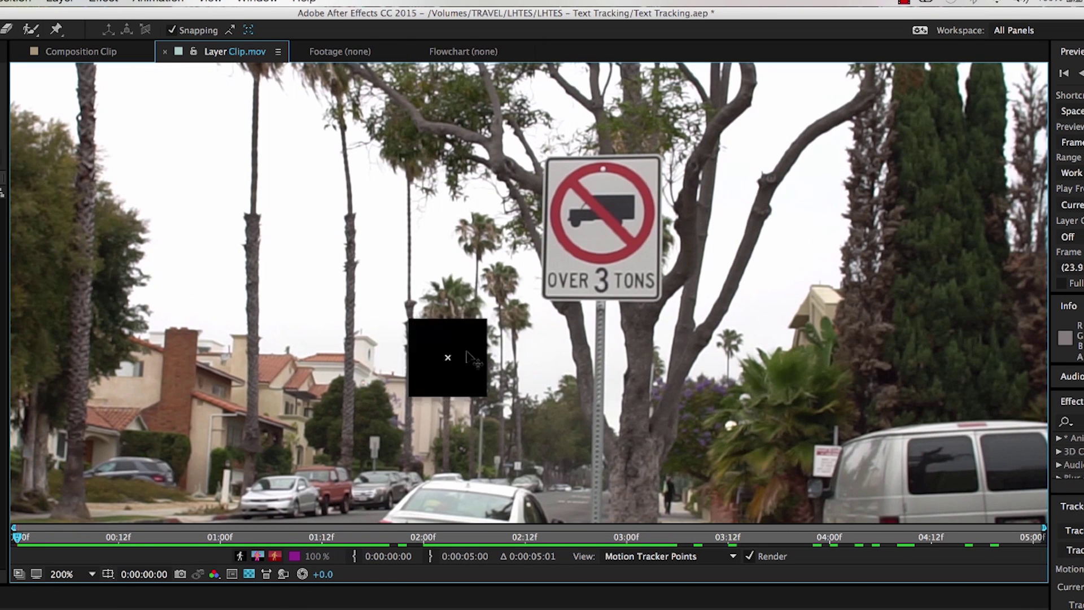
left_click_drag(463, 357, 630, 218)
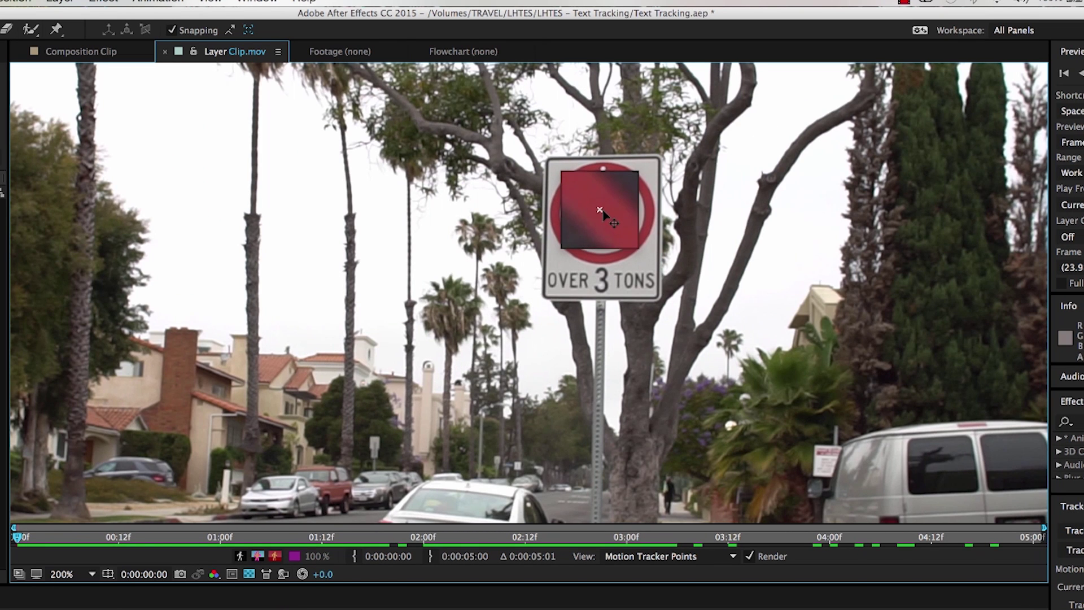
left_click_drag(604, 211, 628, 242)
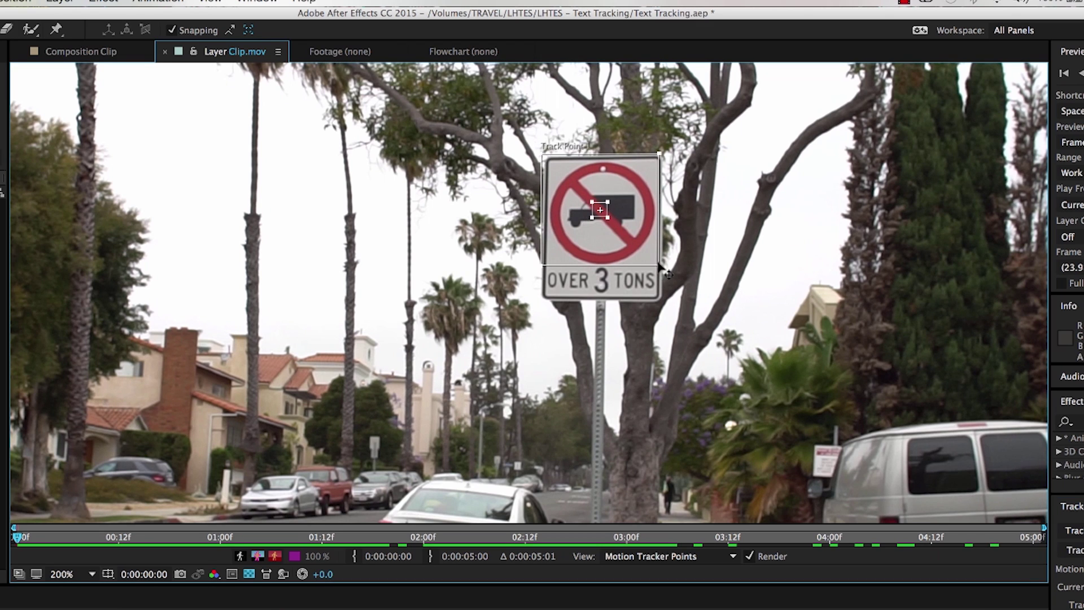
left_click_drag(610, 217, 647, 256)
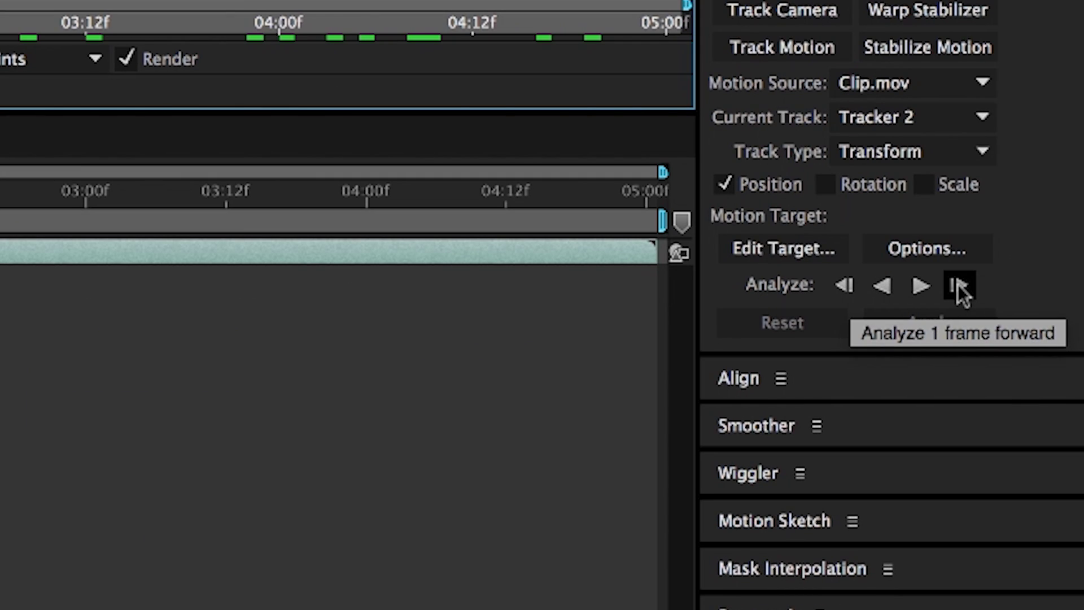
Analyze the sign's motion forward through the whole clip and inspect the resulting track path
left_click(920, 286)
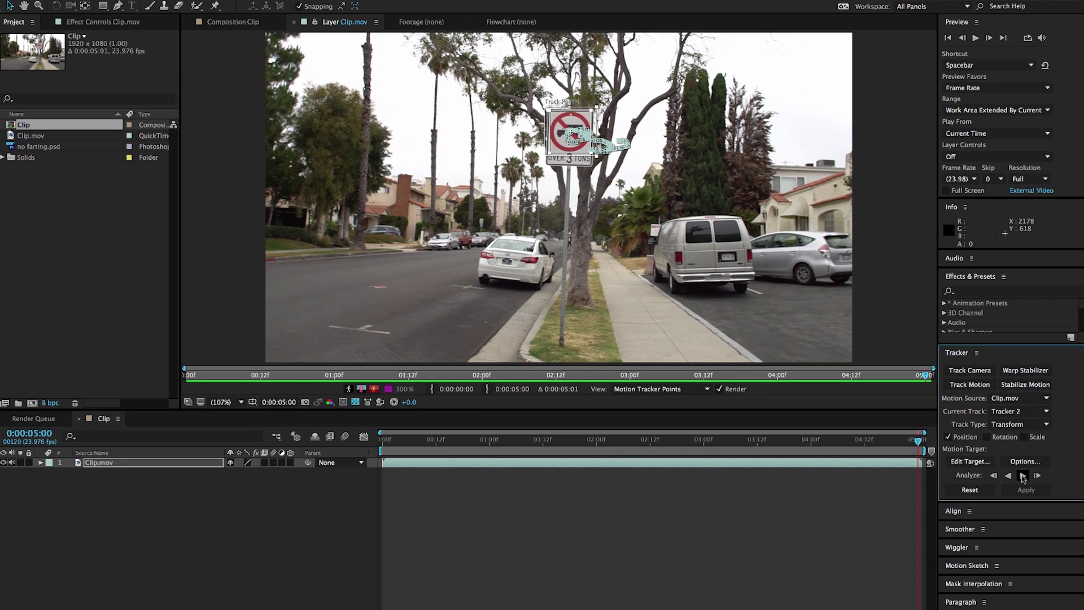
scroll(573, 121, "up", 4)
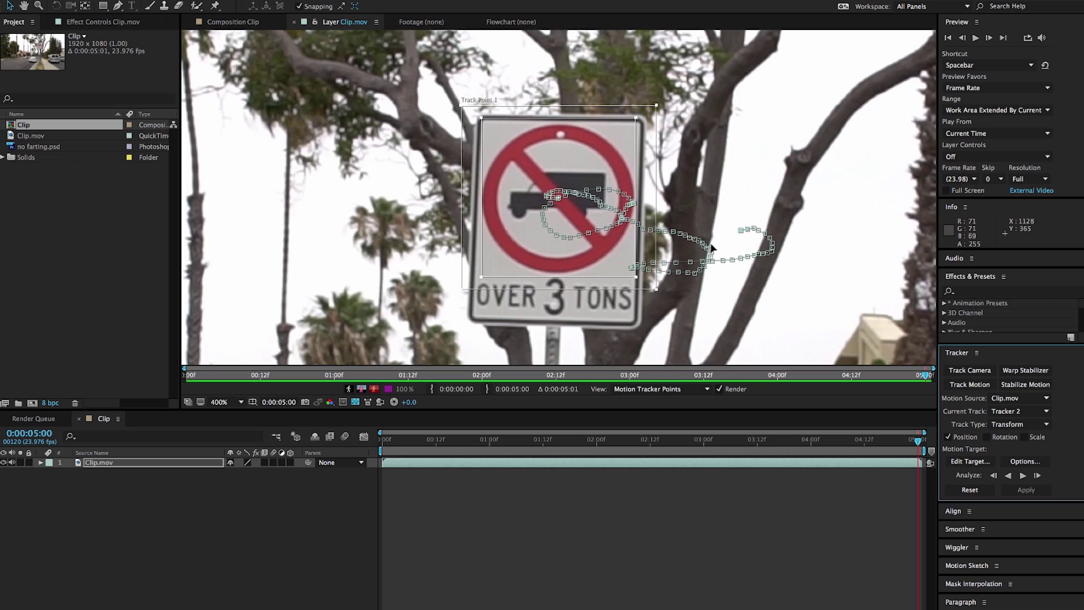
scroll(614, 201, "down", 4)
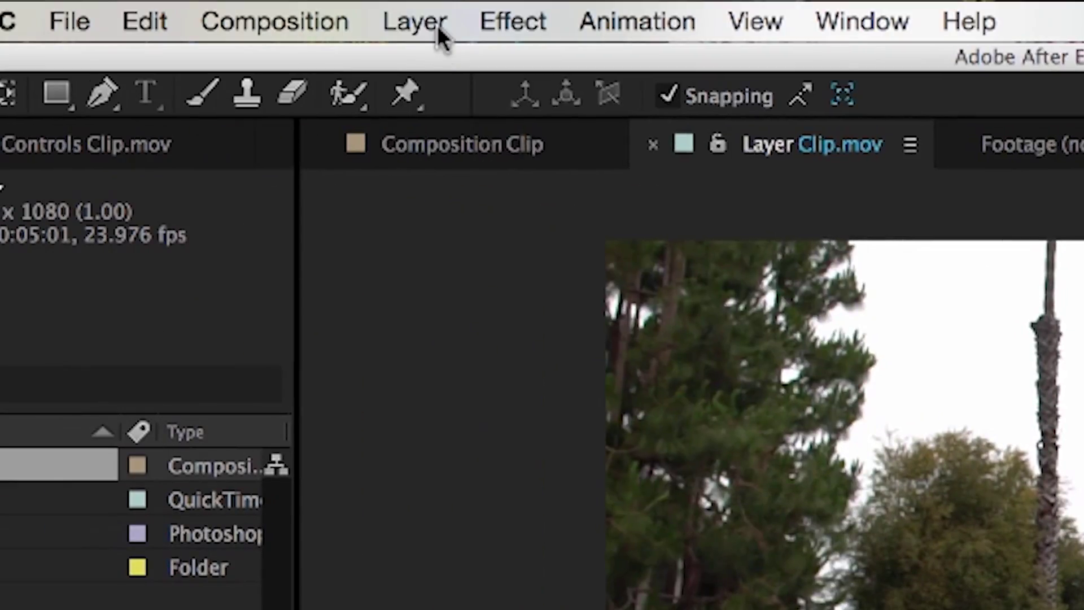
Add a null object to the Clip composition and rename it Tracking Info
left_click(438, 26)
mouse_move(486, 69)
left_click(1014, 223)
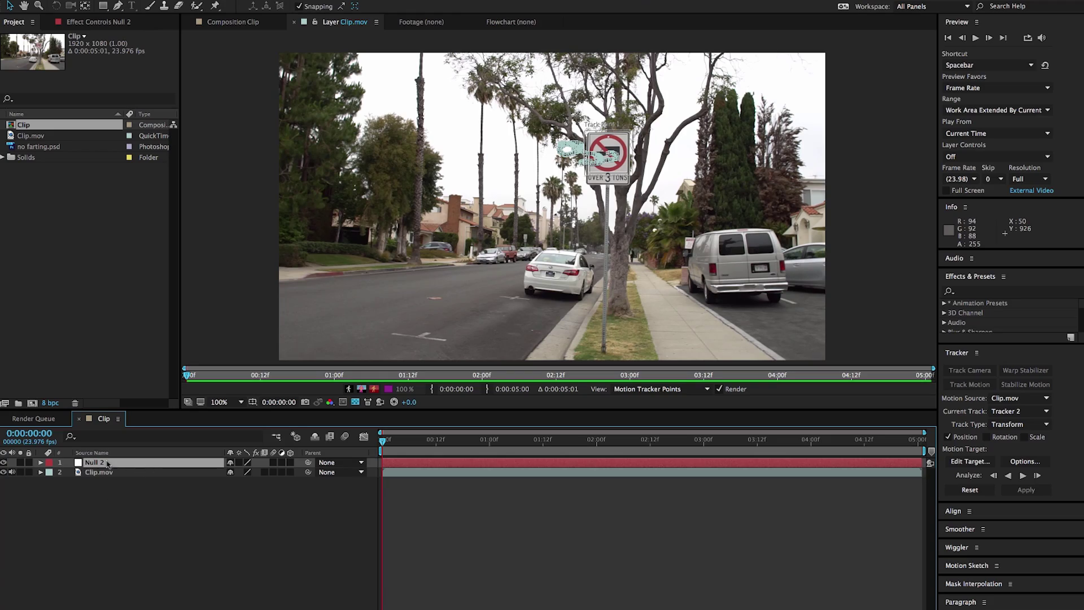
key("Return")
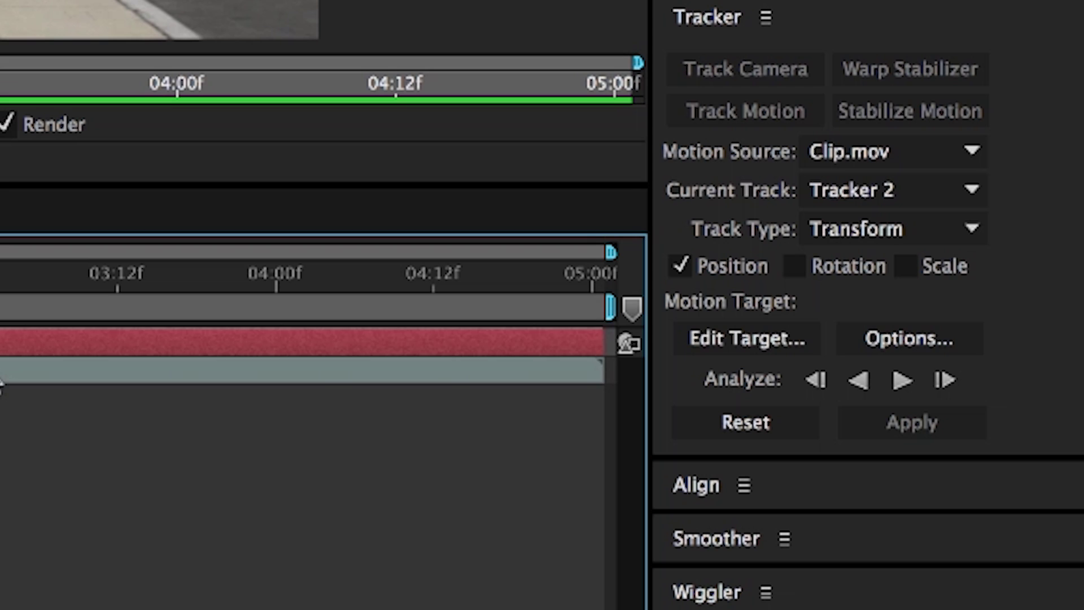
Set the motion target of Clip.mov's tracker to the Tracking Info layer
left_click(1, 376)
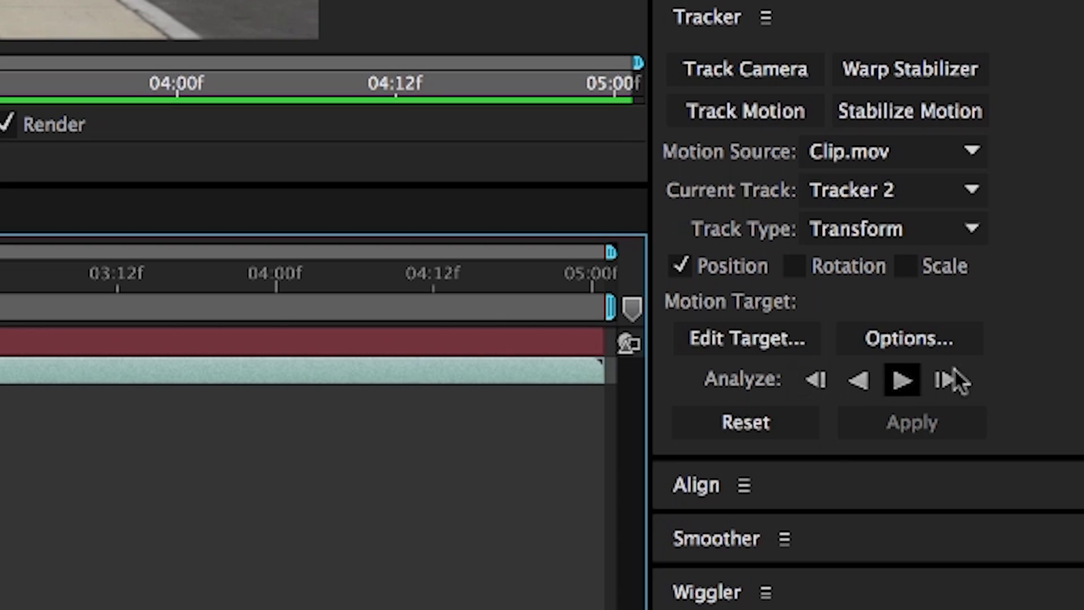
left_click(781, 338)
left_click(398, 157)
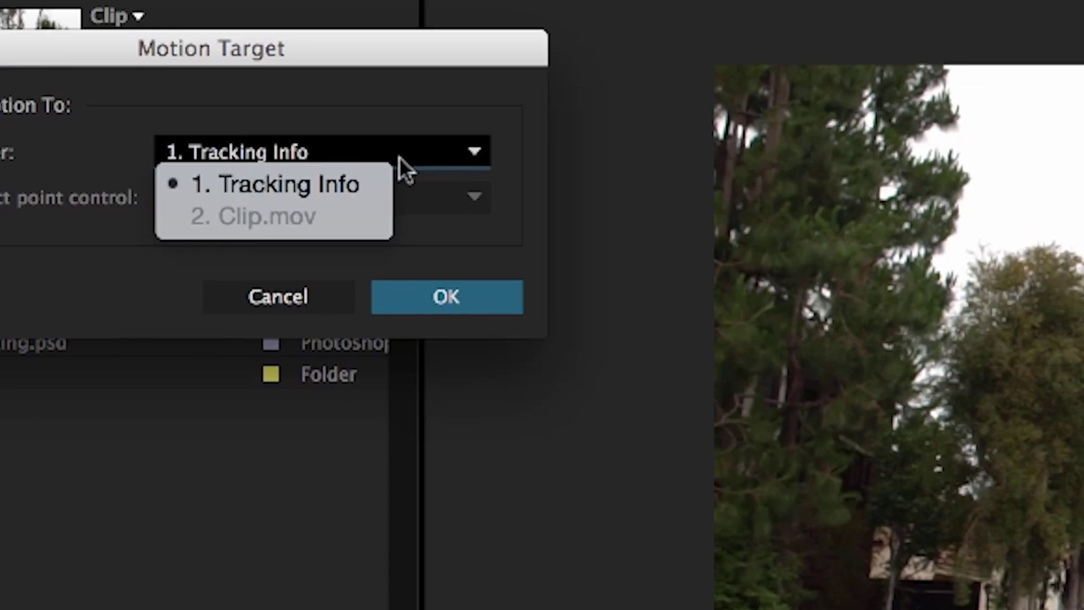
left_click(296, 184)
left_click(553, 353)
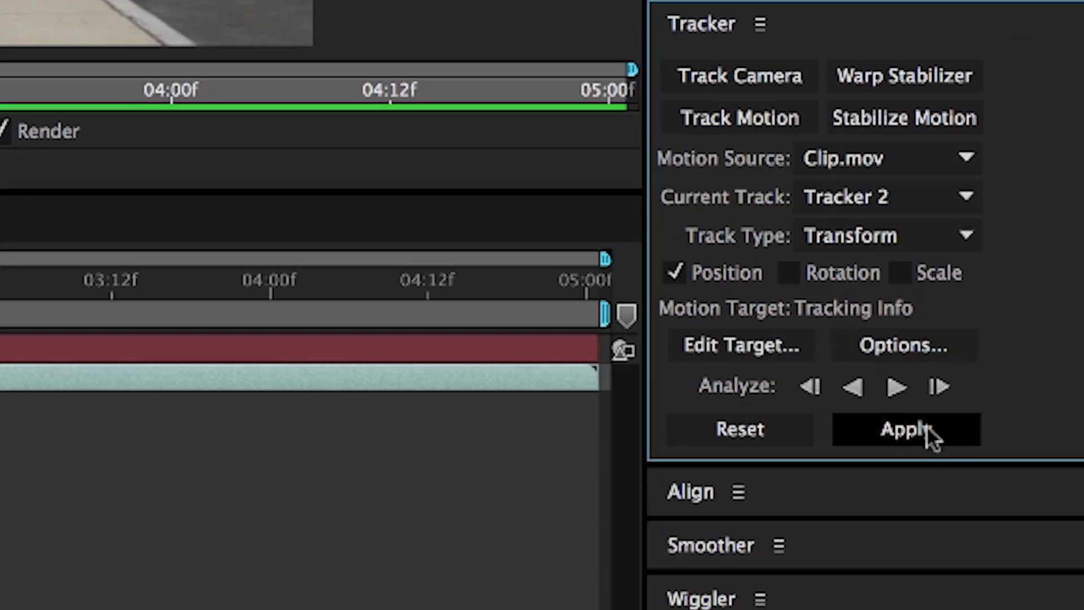
Apply the tracked motion to the Tracking Info null in the X and Y dimensions
left_click(912, 435)
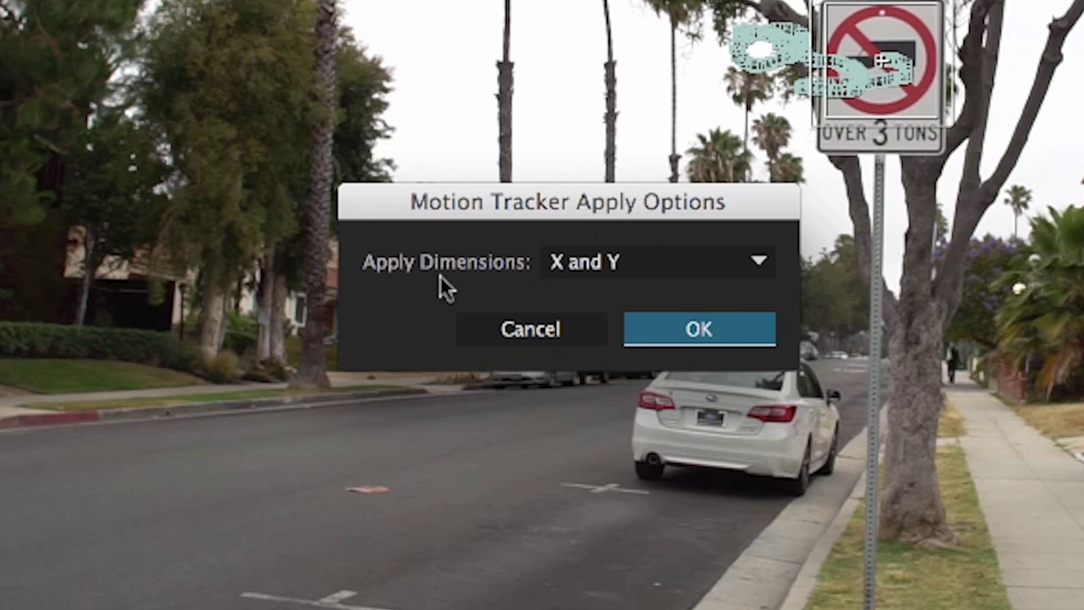
left_click(621, 262)
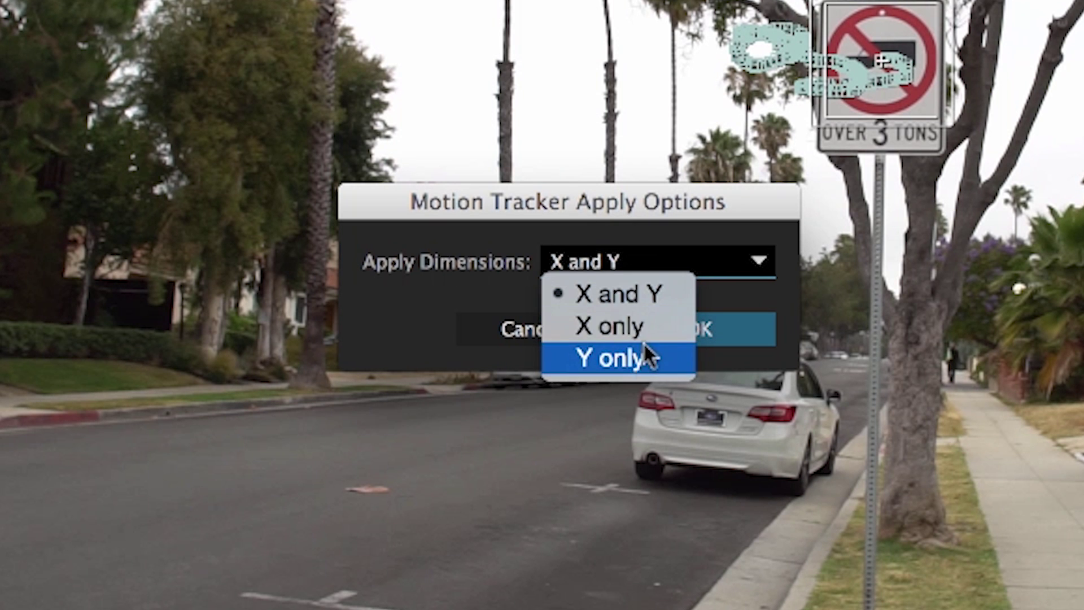
left_click(626, 291)
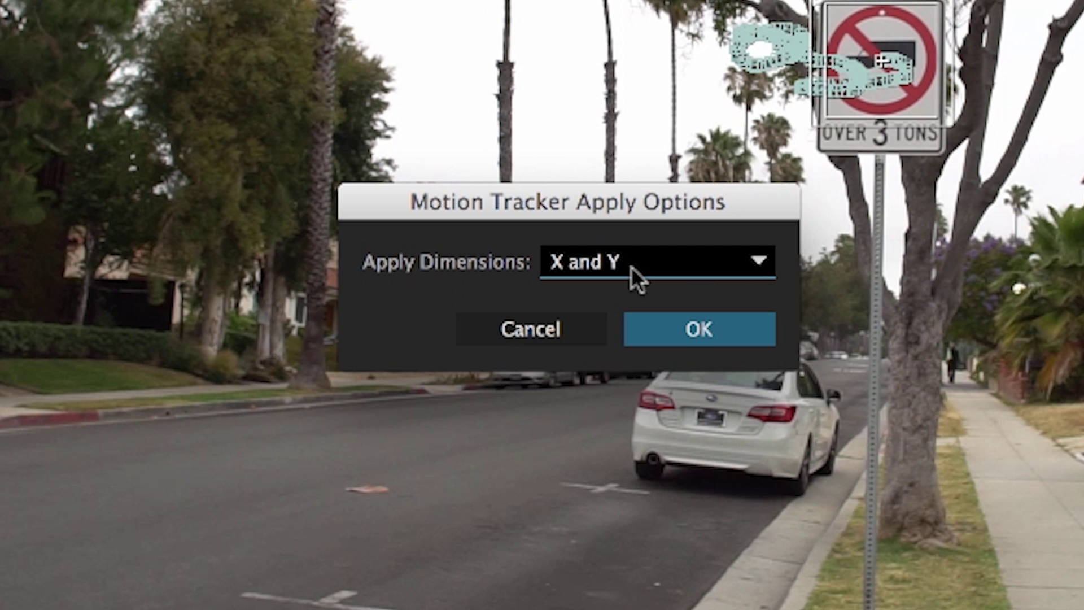
left_click(717, 328)
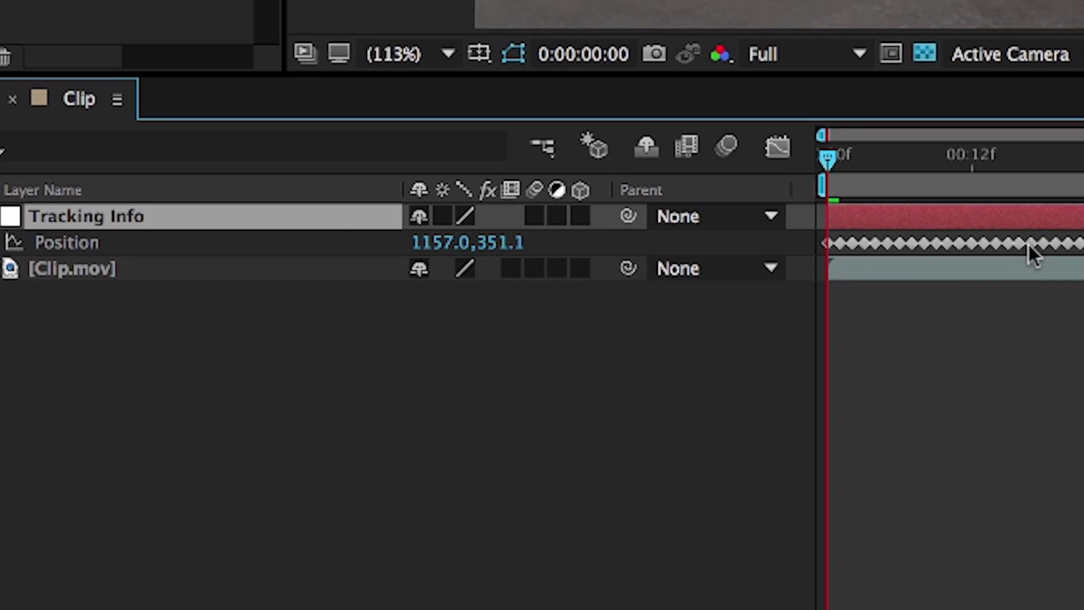
left_click(1058, 277)
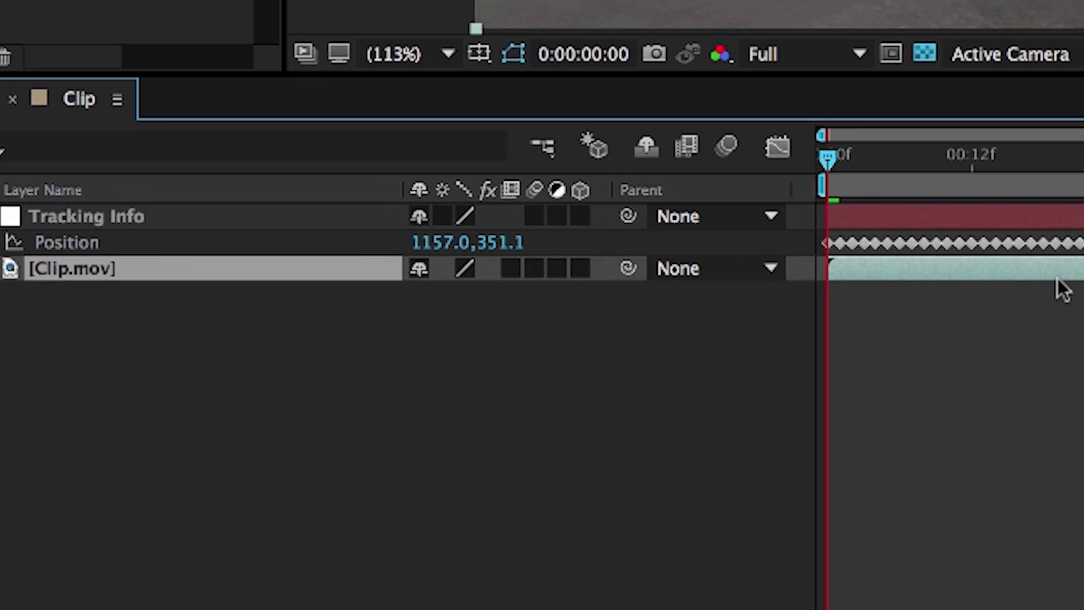
left_click(977, 219)
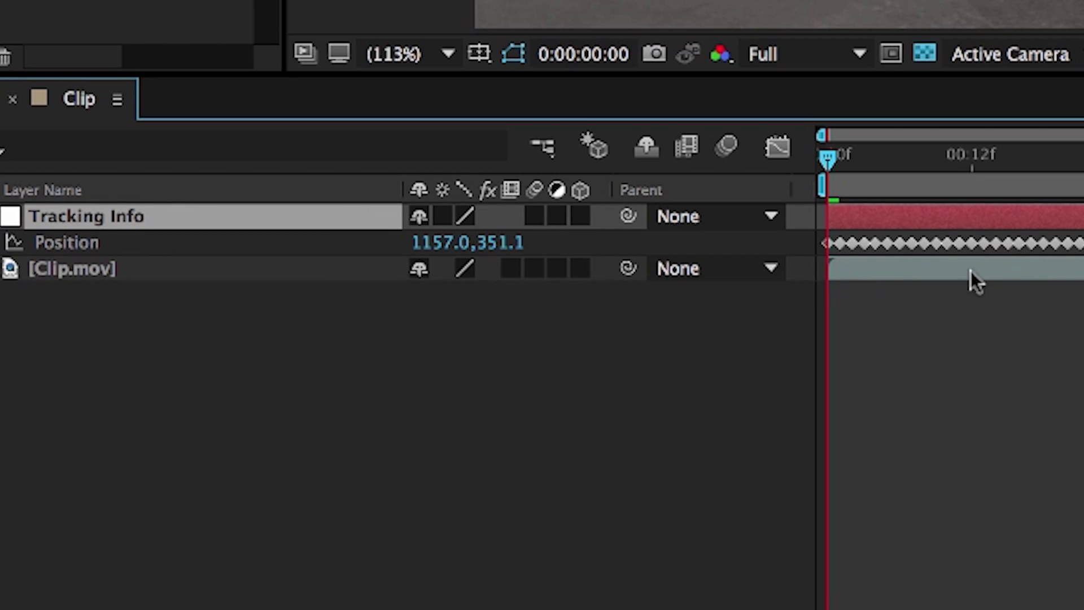
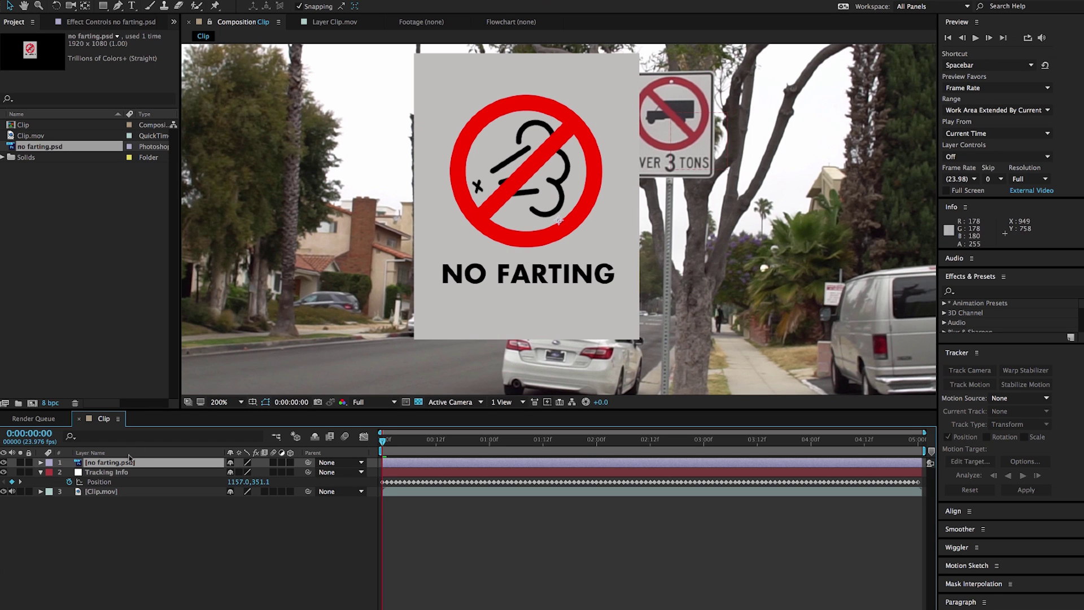
Scale the no farting.psd layer to 38% and position it over the traffic sign
key("space")
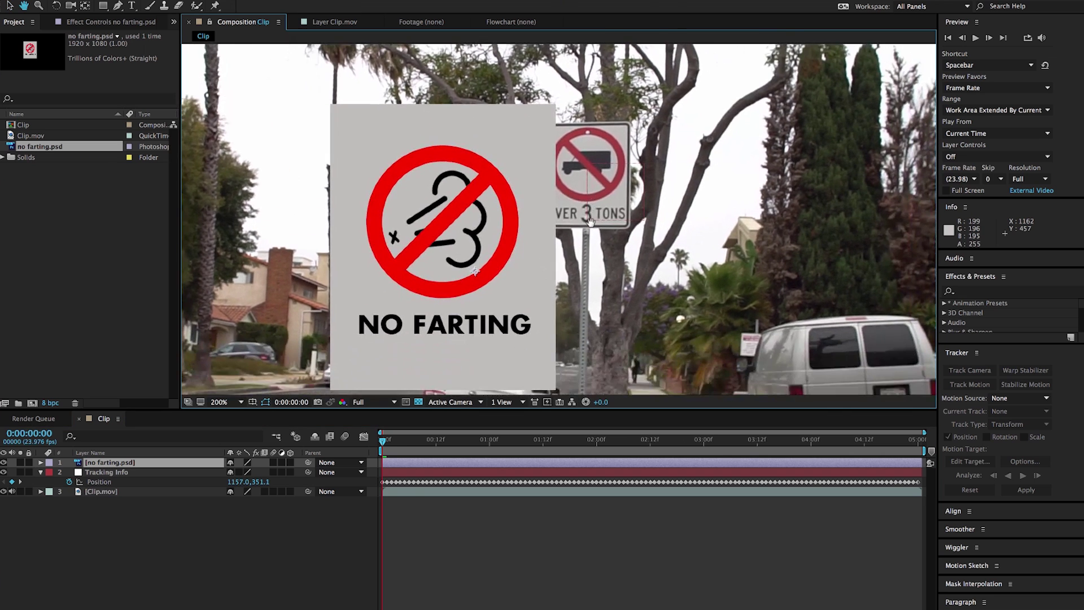
key("s")
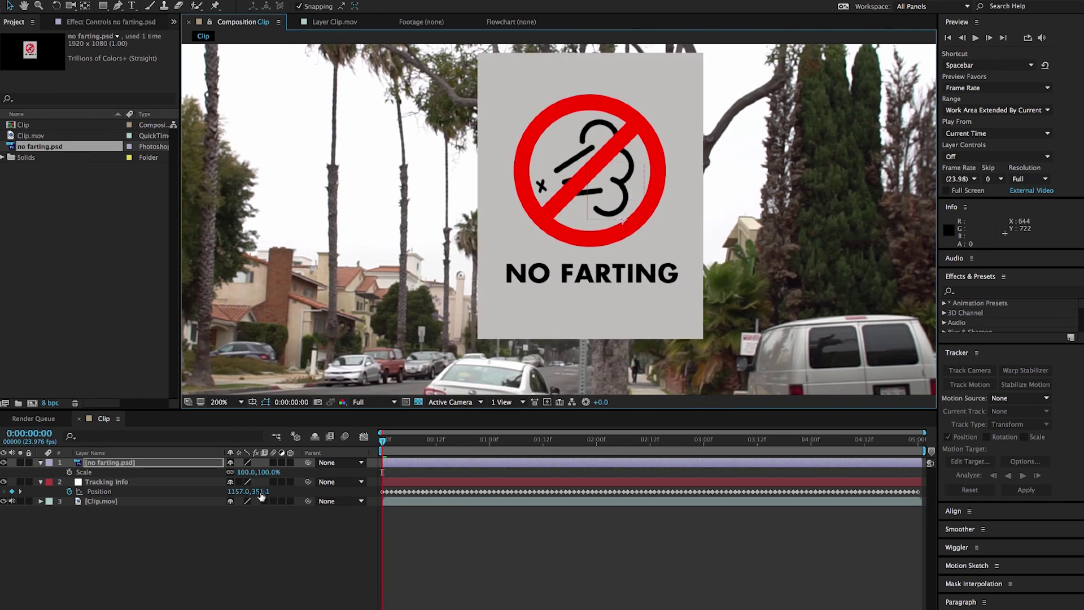
left_click_drag(246, 471, 210, 471)
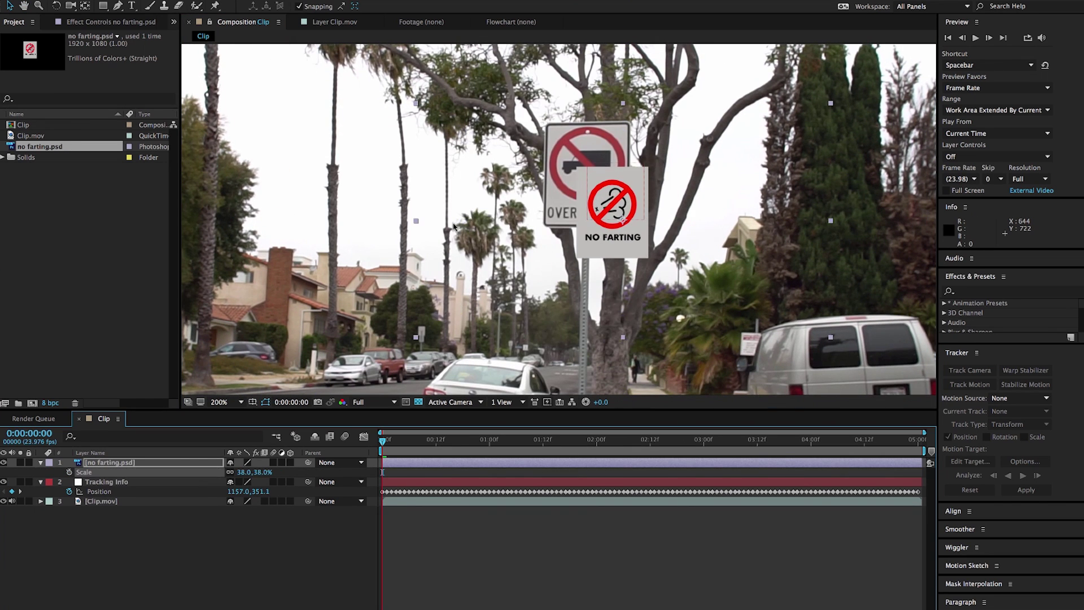
scroll(528, 203, "up", 2)
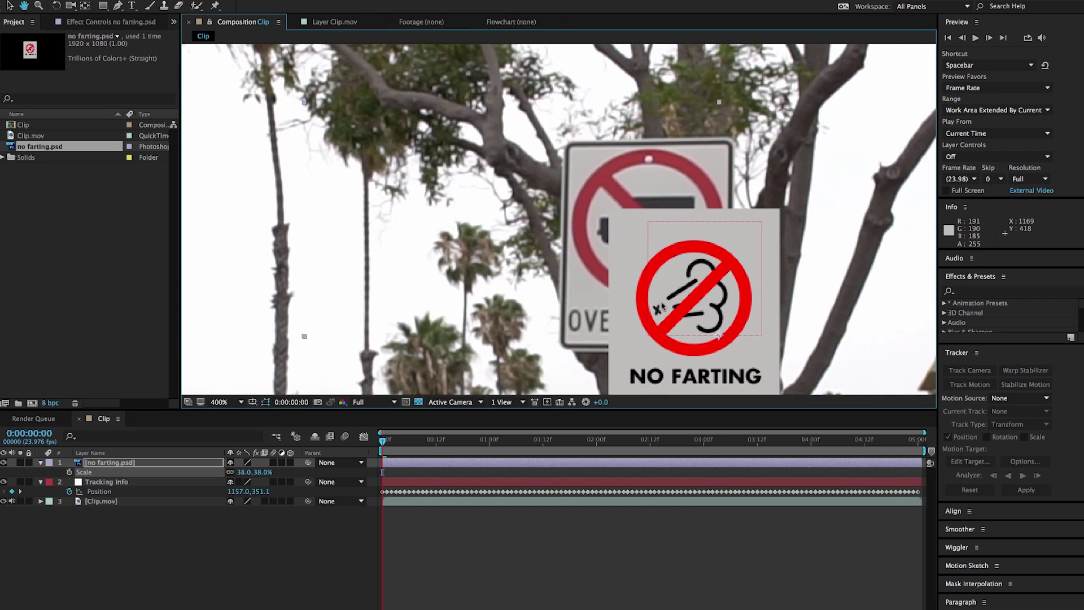
left_click_drag(647, 264, 626, 242)
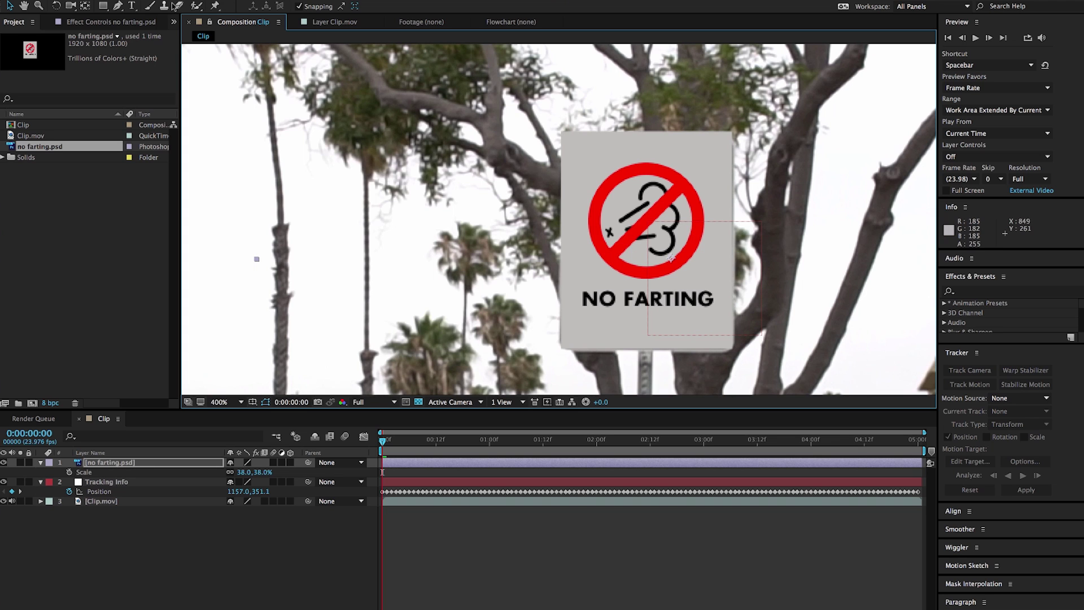
Lower the opacity of the no farting.psd layer to 44% so the original sign shows through
left_click(147, 464)
key("t")
left_click_drag(231, 475, 203, 473)
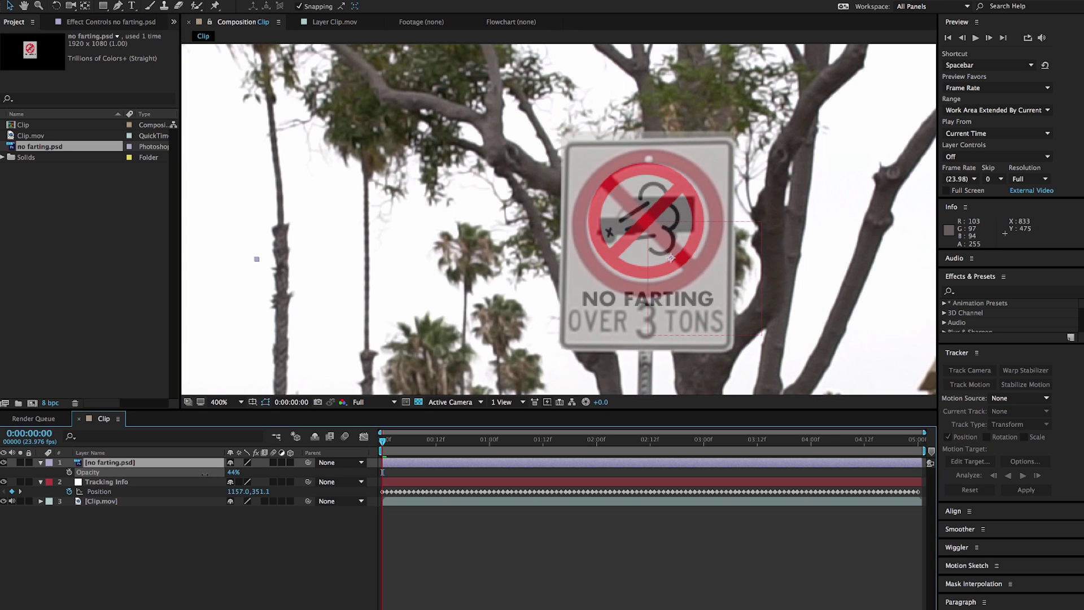
Mask the no farting.psd layer with a closed Pen path tracing the inner edge and rounded corners of the sign face
key("g")
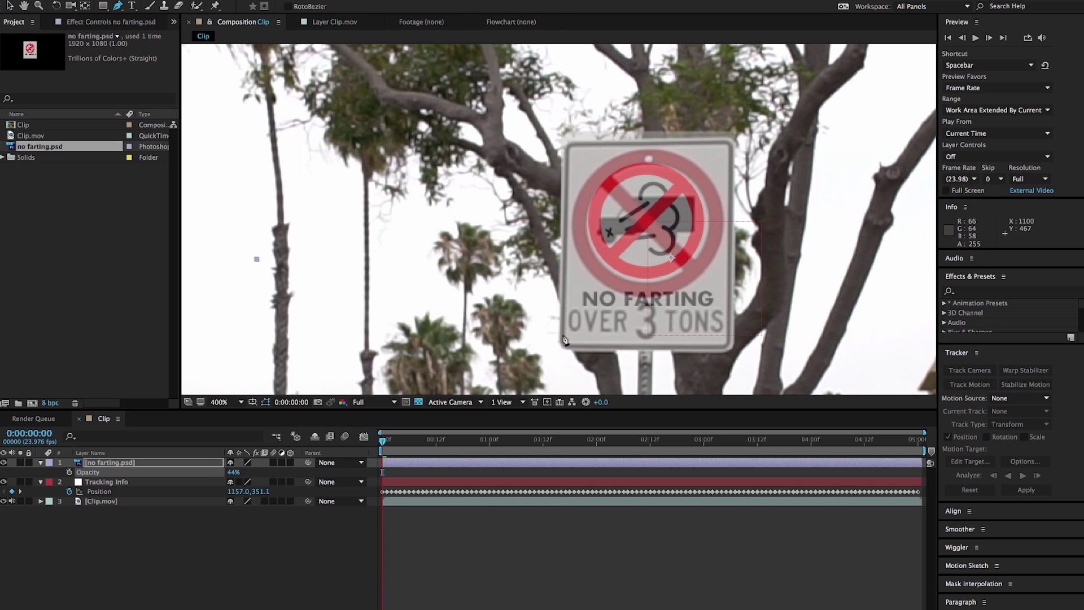
key("period")
left_click_drag(569, 346, 471, 242)
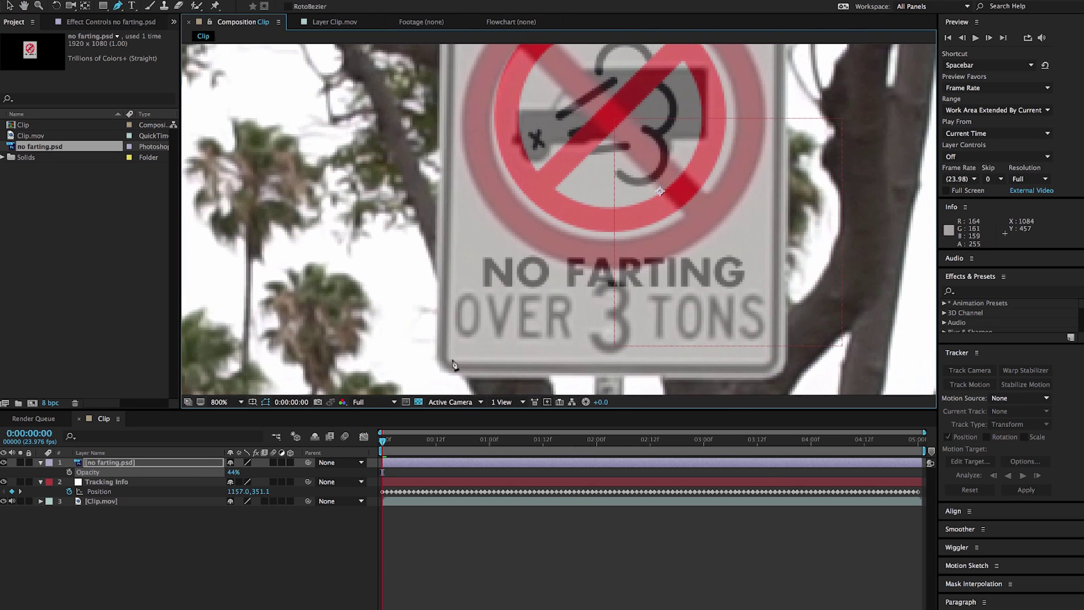
left_click(451, 356)
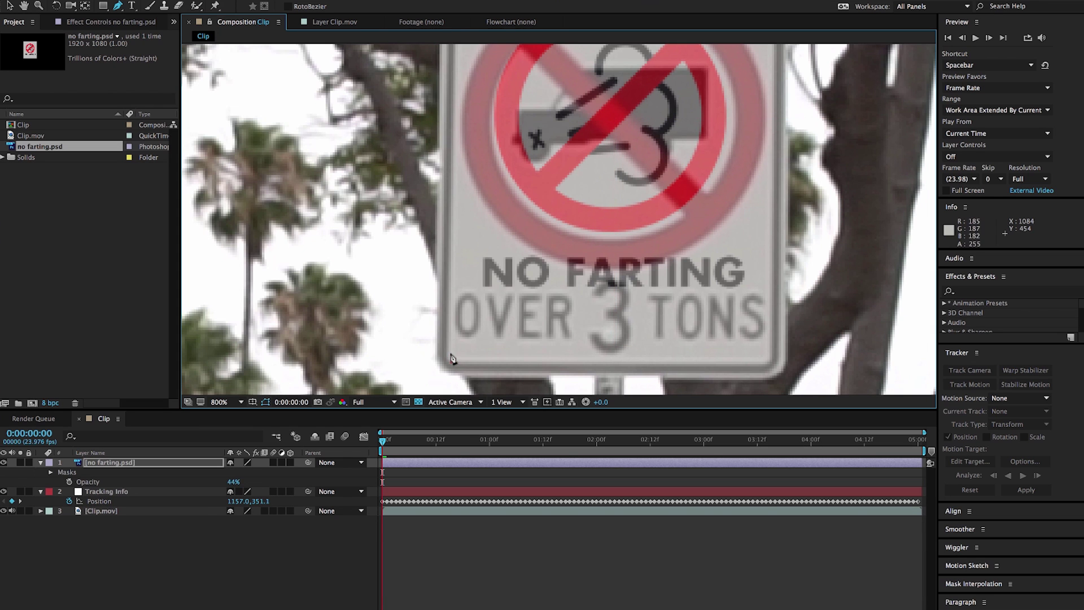
left_click_drag(460, 131, 460, 242)
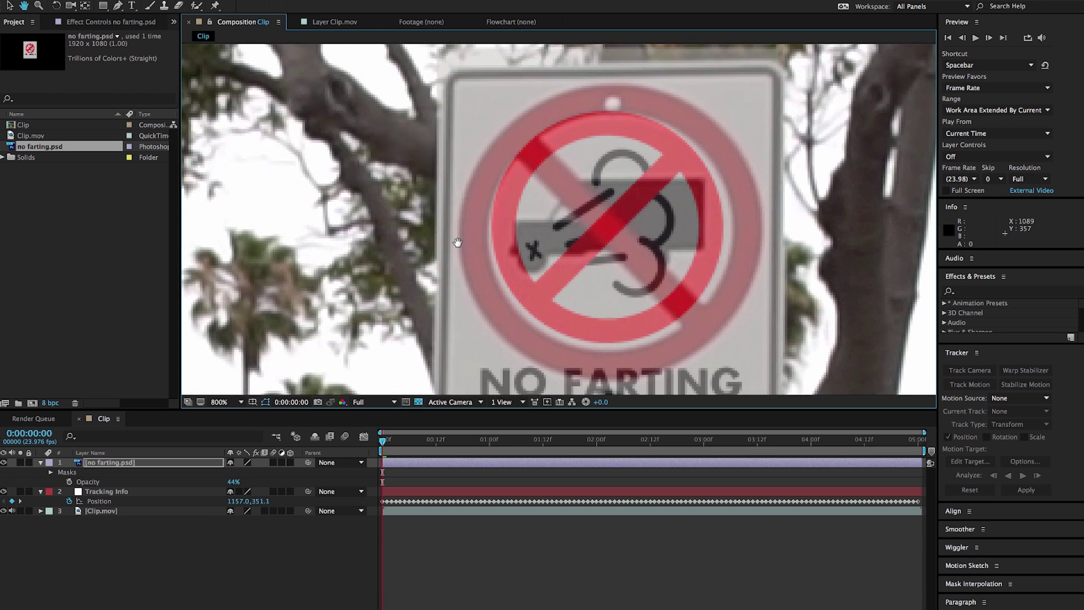
left_click(456, 86)
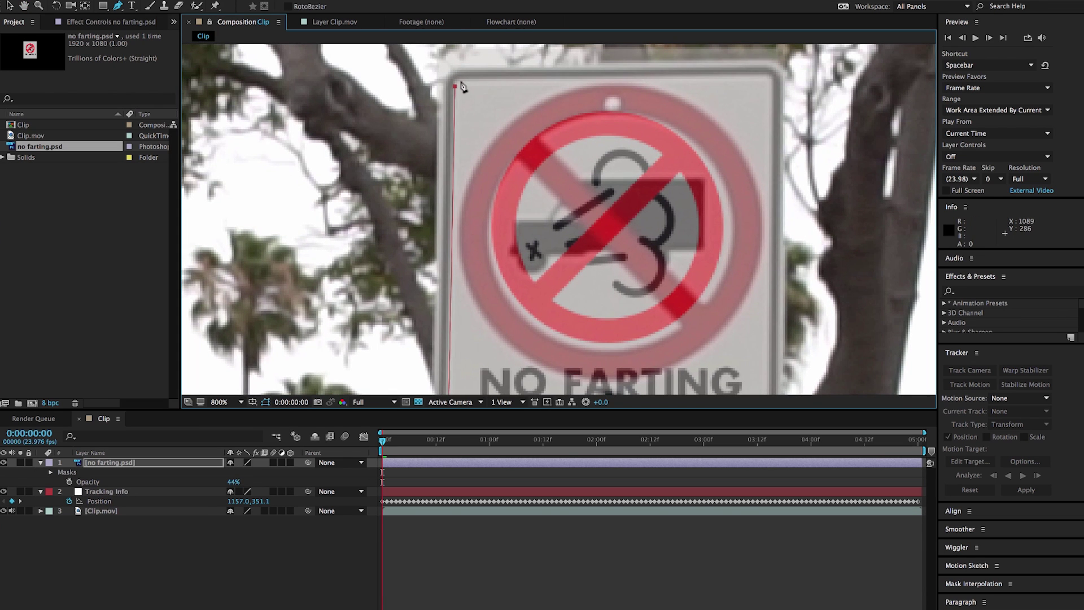
left_click(762, 77)
left_click_drag(769, 79, 769, 81)
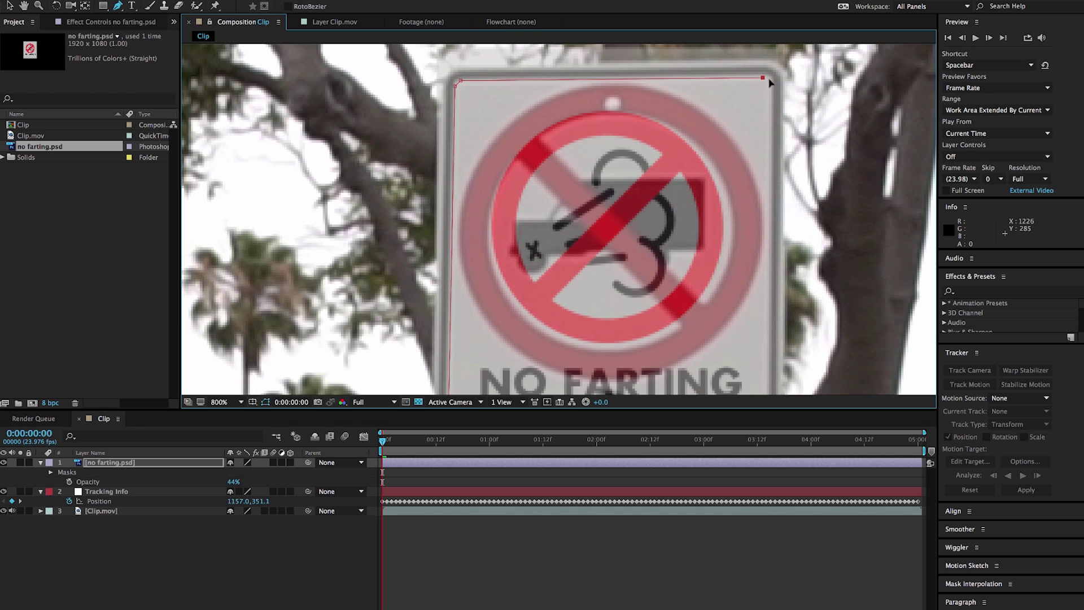
scroll(717, 314, "down", 5)
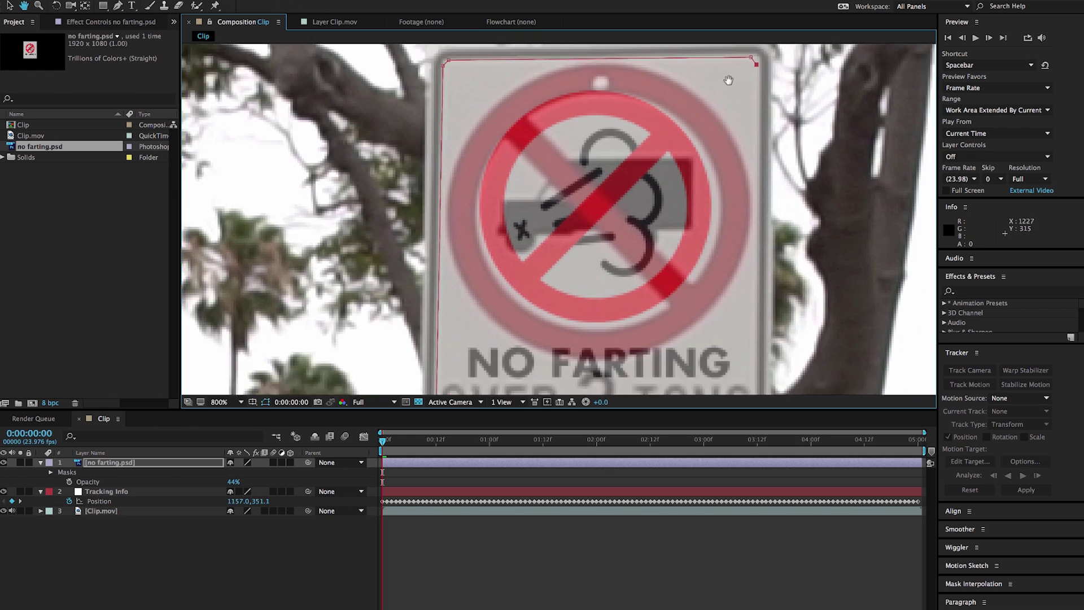
left_click(710, 299)
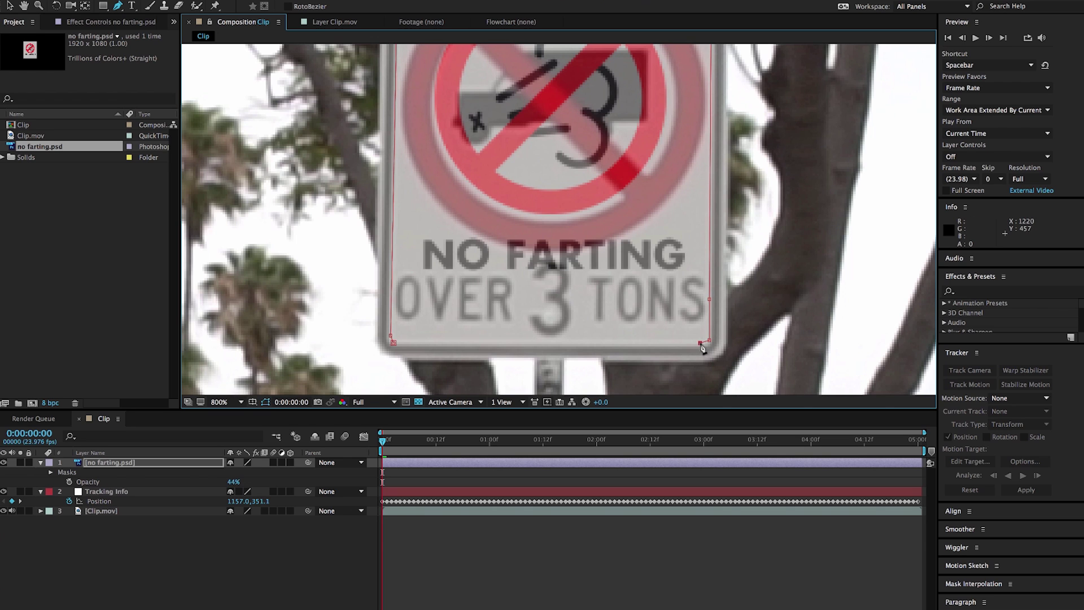
left_click(400, 342)
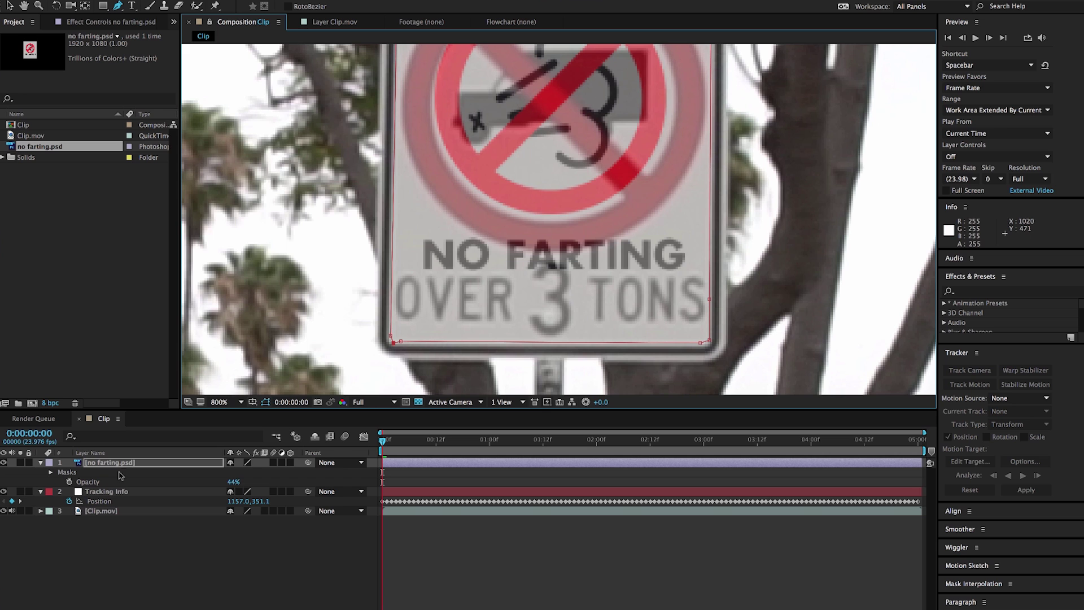
Set the opacity of the no farting.psd layer to 100% and deselect the layer
key("t")
key("t")
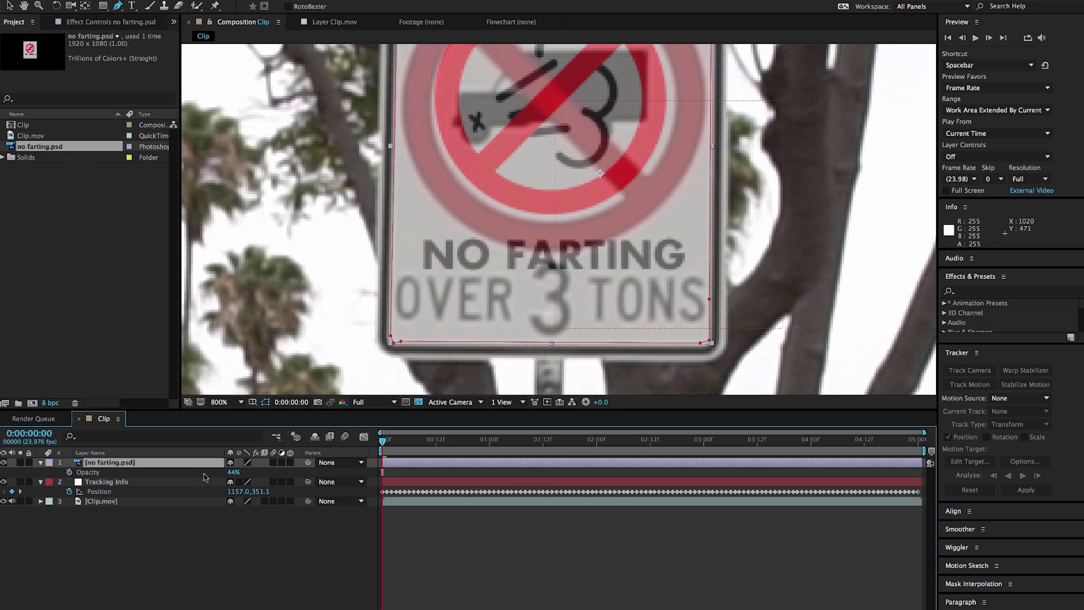
left_click_drag(234, 473, 473, 479)
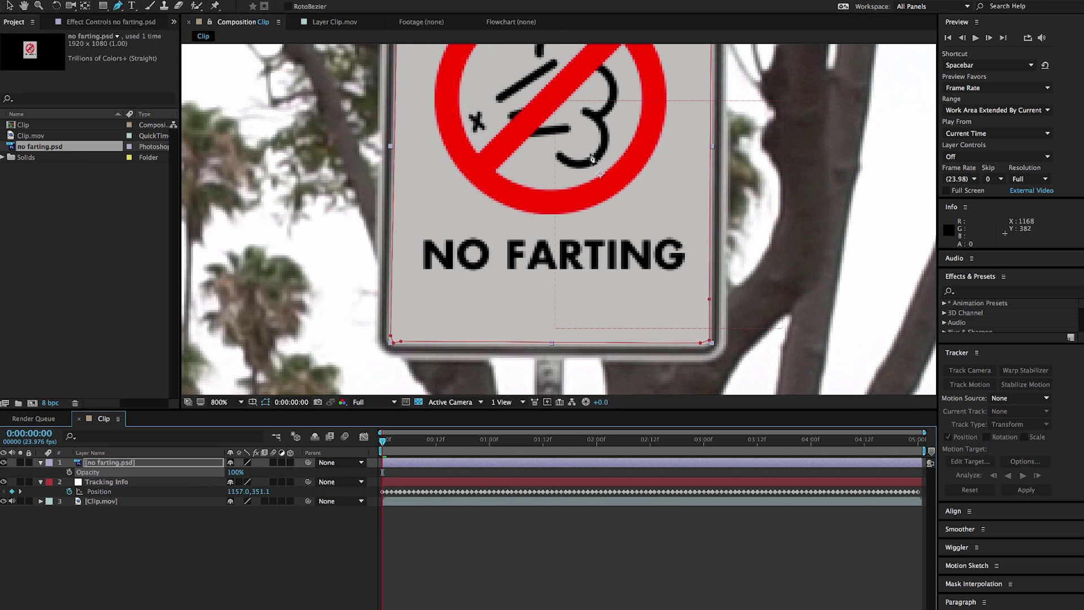
key("comma")
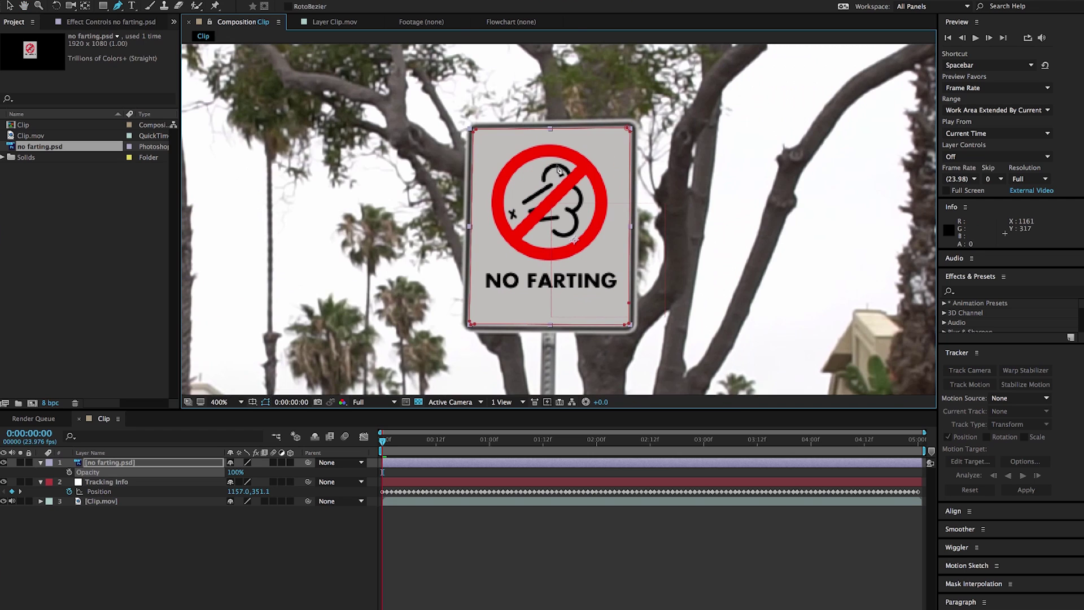
left_click(9, 7)
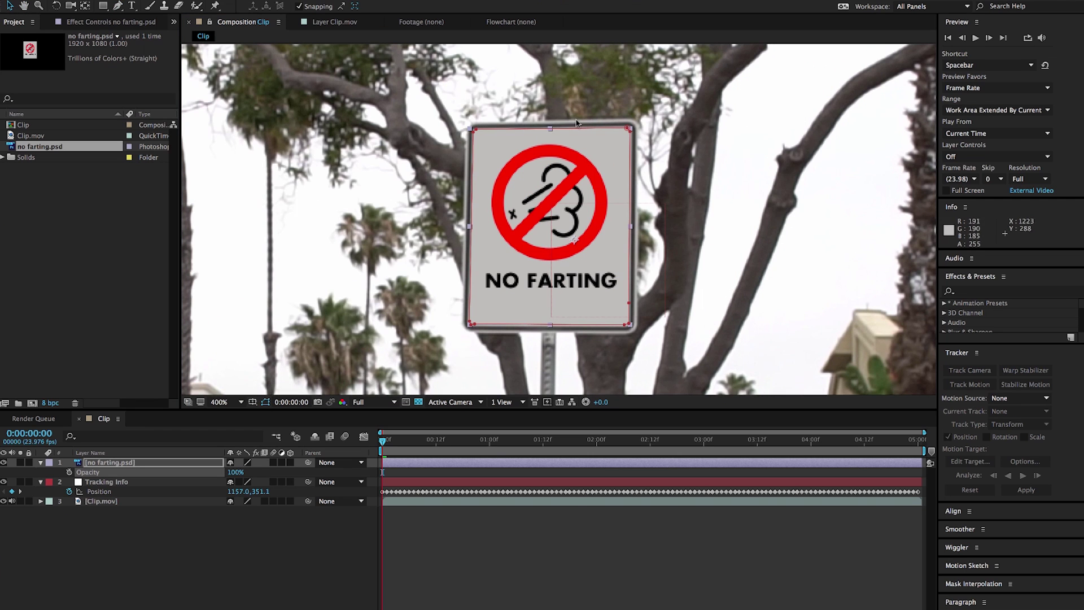
left_click(584, 539)
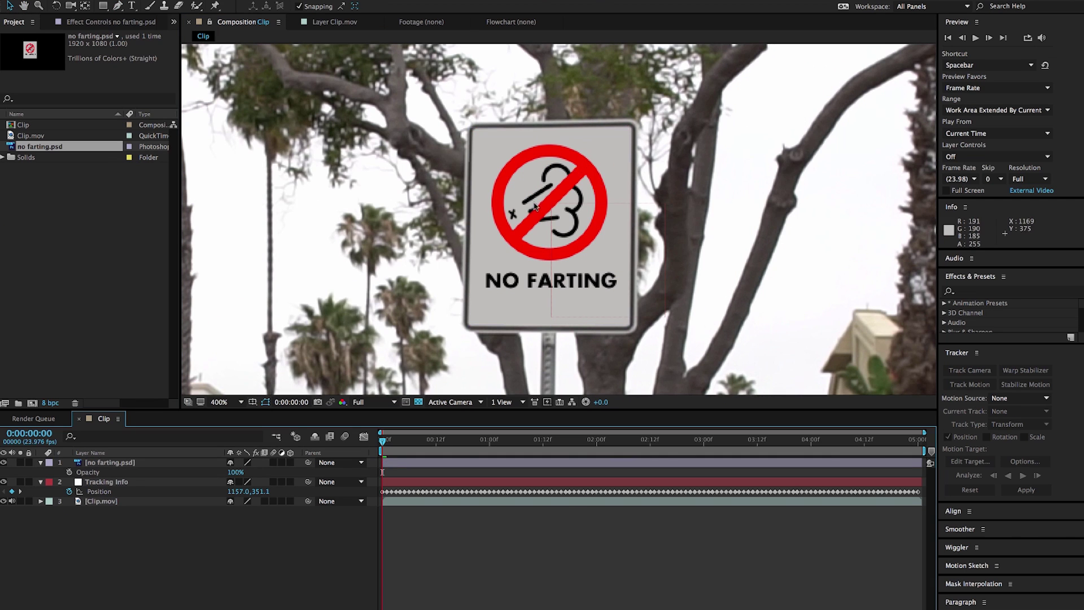
Parent the no farting.psd layer to the Tracking Info null at the first frame
key("comma")
left_click_drag(524, 252, 547, 166)
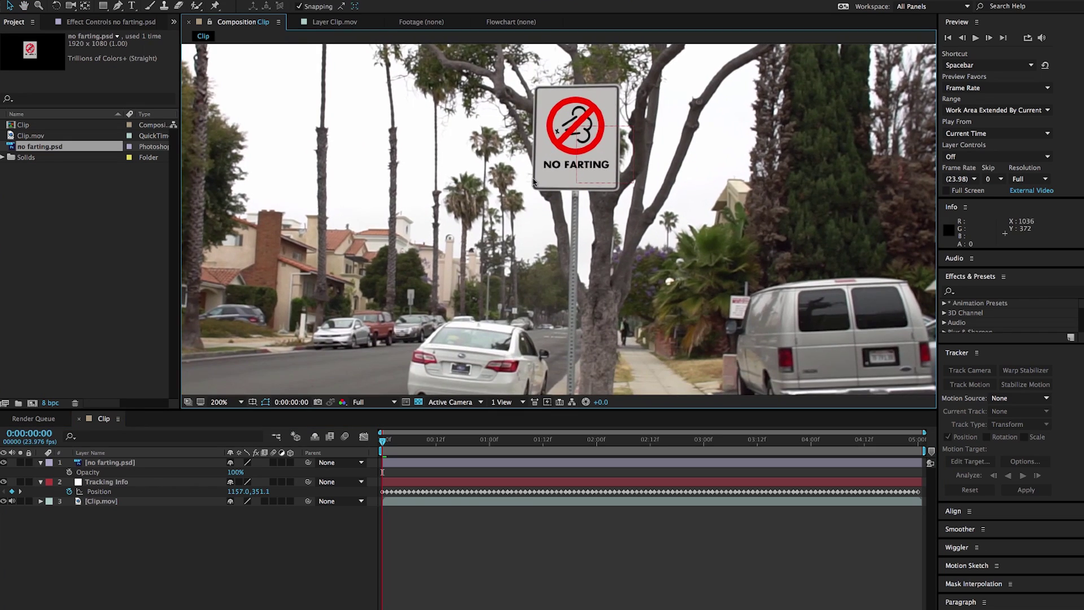
key("comma")
key("comma")
key("period")
mouse_move(383, 440)
left_mouse_down()
mouse_move(606, 461)
mouse_move(382, 461)
left_mouse_up()
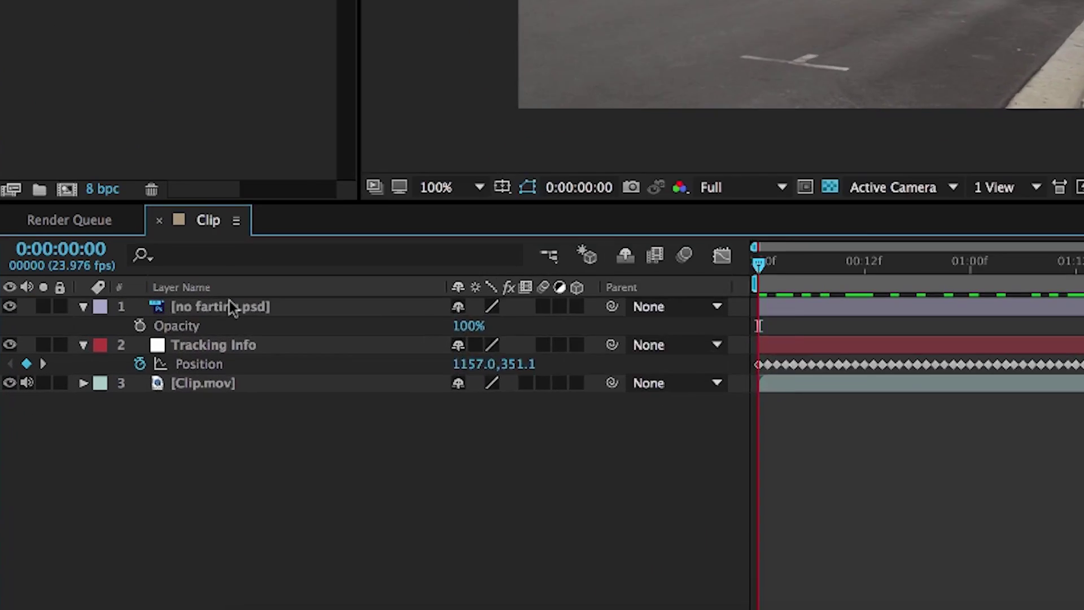
left_click(109, 463)
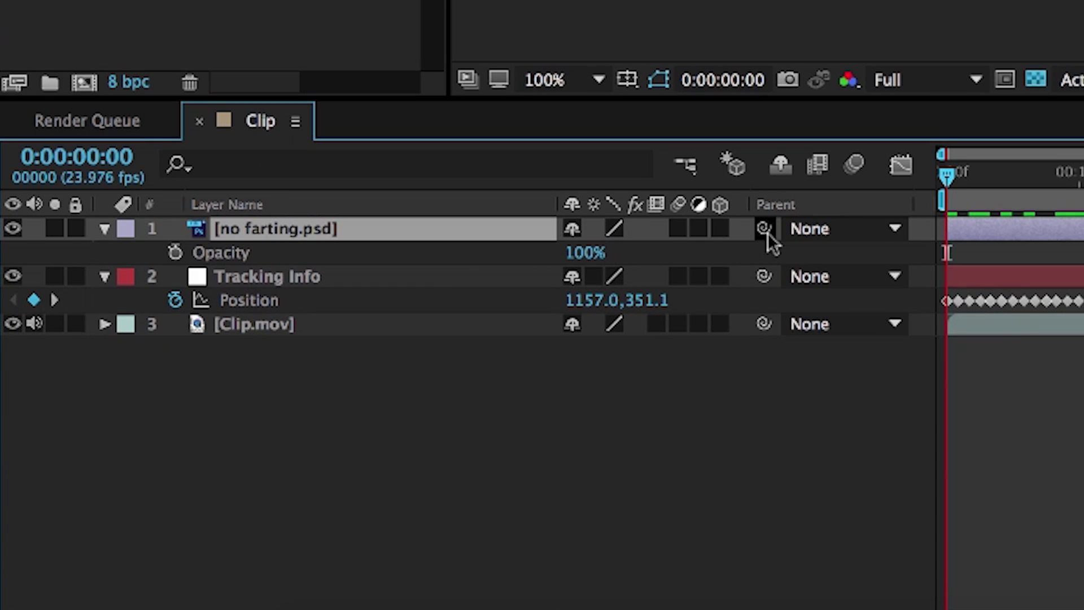
left_click_drag(764, 228, 371, 277)
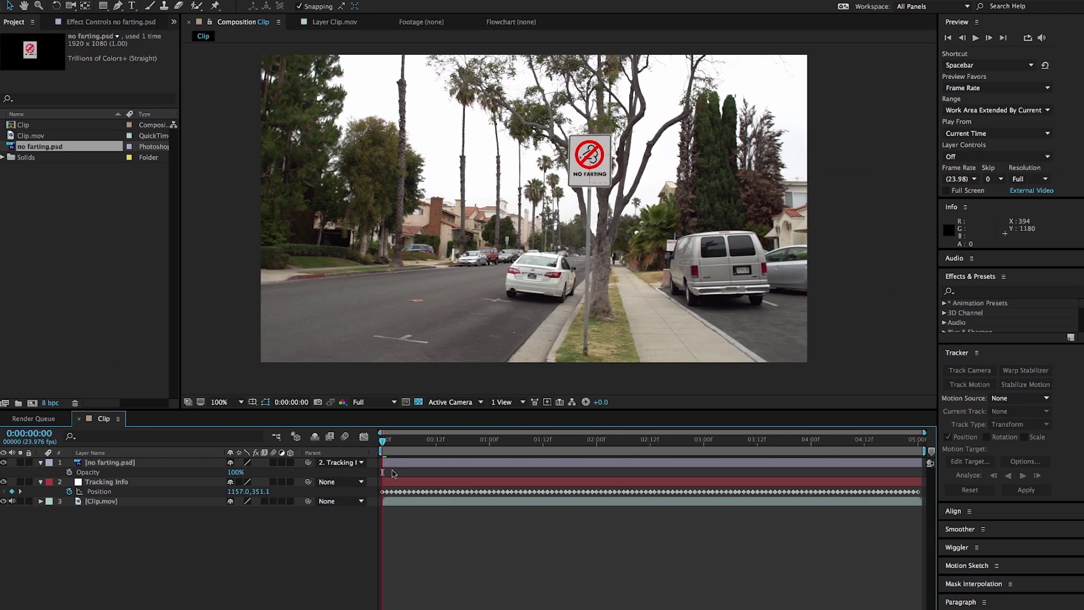
Preview the composition to check how the parented graphic follows the tracked sign
left_click(402, 464)
left_click(116, 483)
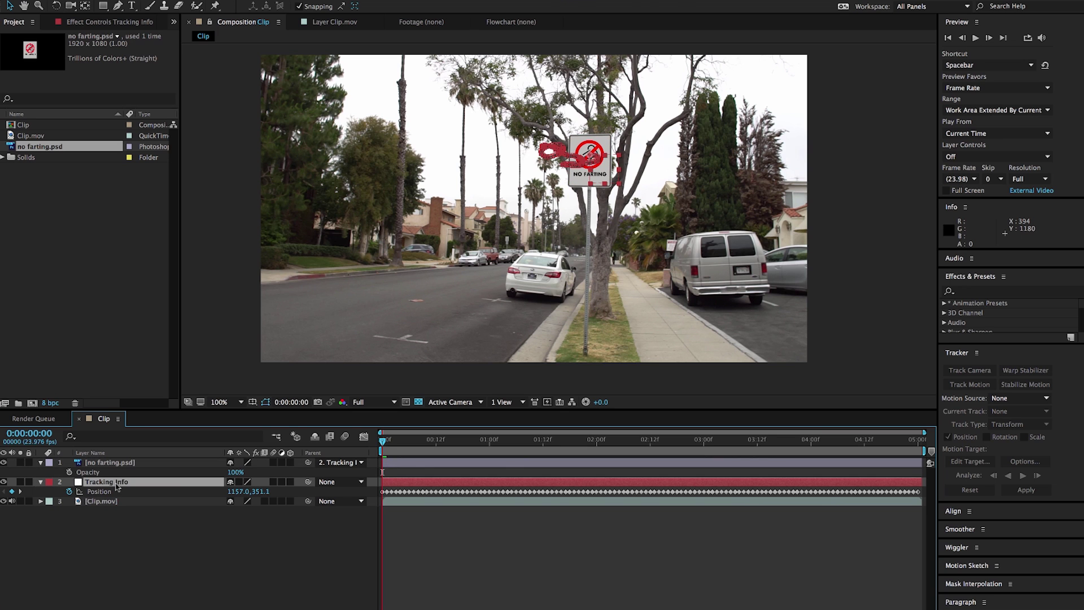
left_click(118, 465)
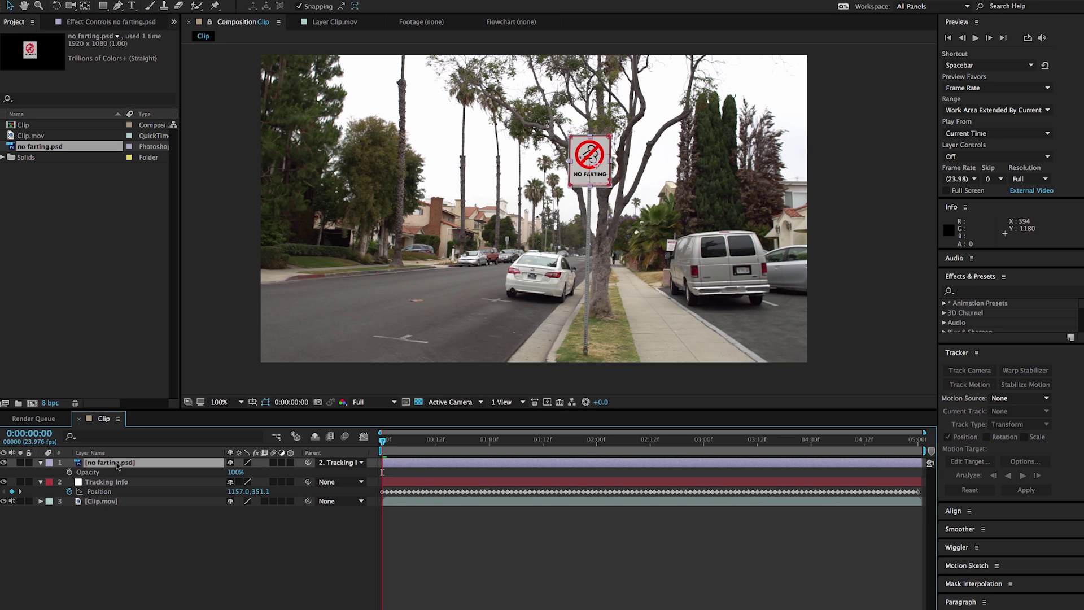
left_click(431, 545)
key("space")
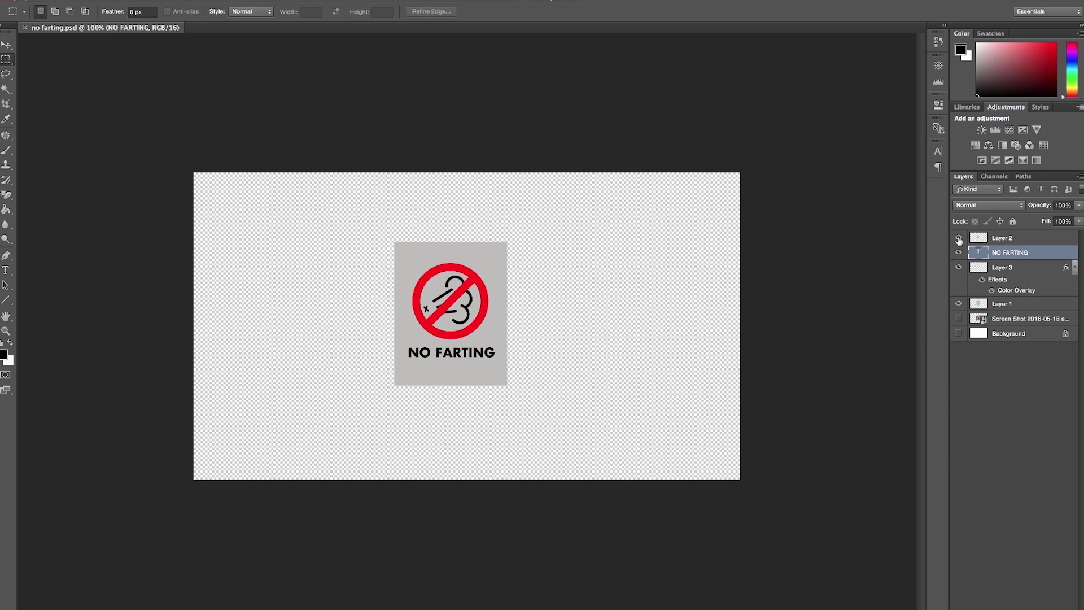
In Photoshop, hide Layer 2, the NO FARTING text and Layer 3 of no farting.psd, save the file, and return to After Effects
left_click(958, 253)
left_click(959, 267)
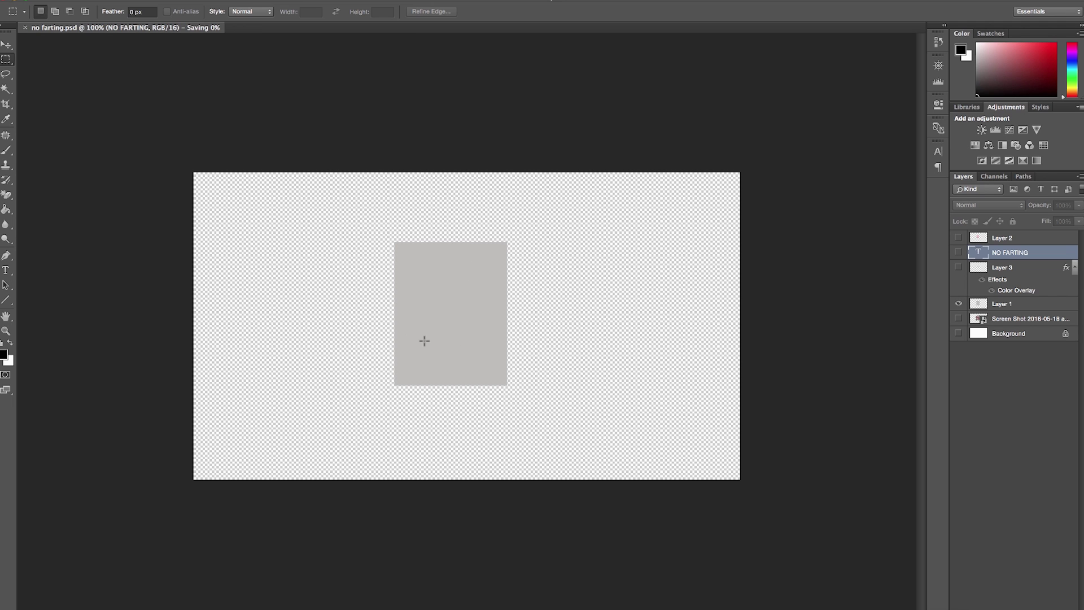
left_click(587, 605)
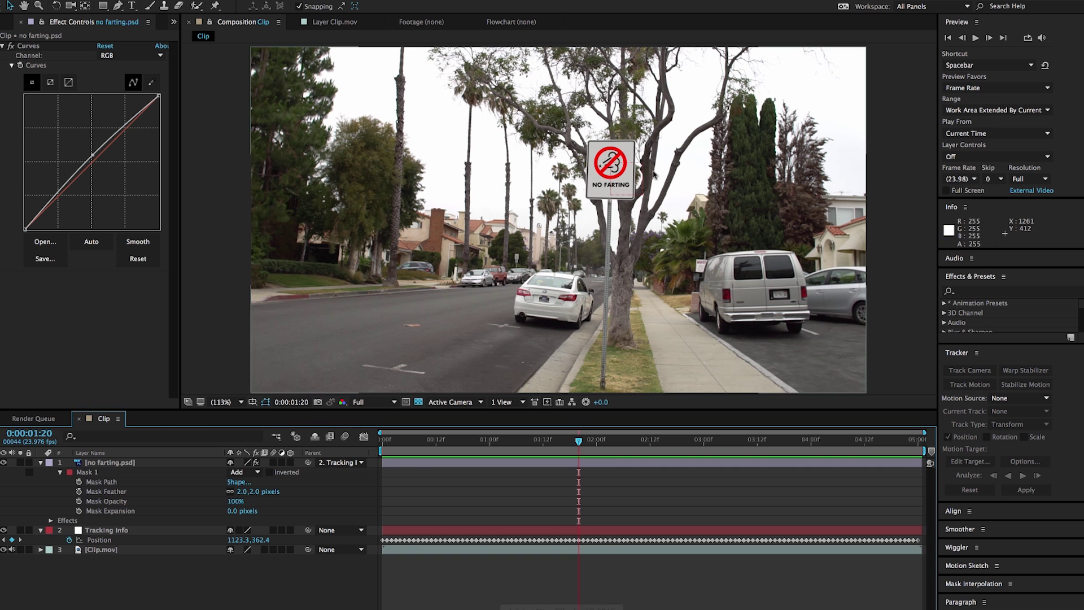
Move the current time back to 0:00:01:04 and frame the blank sign
left_click(612, 186)
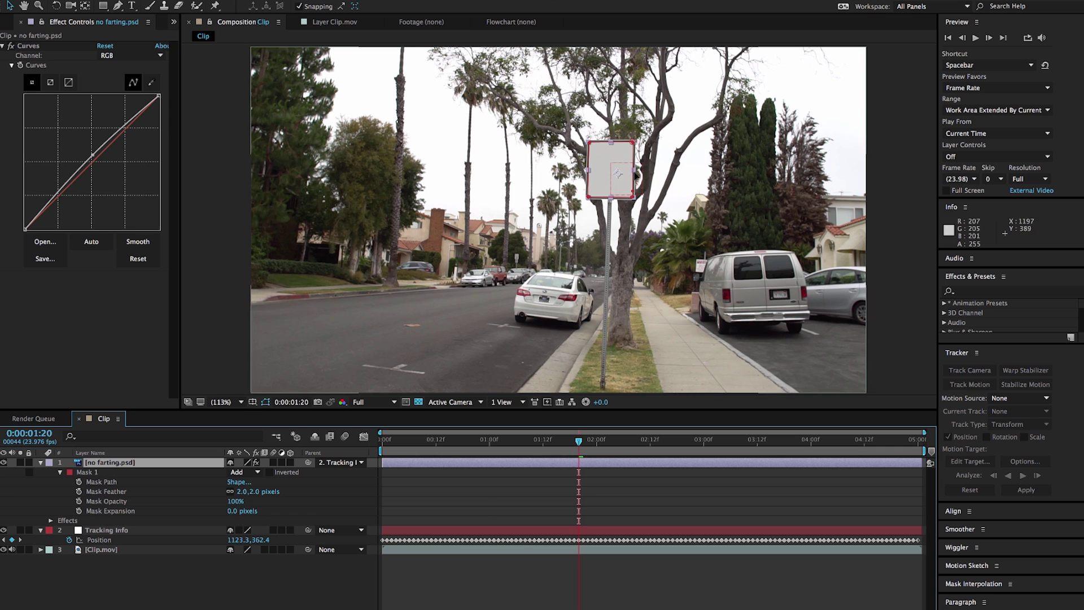
scroll(651, 173, "up", 4)
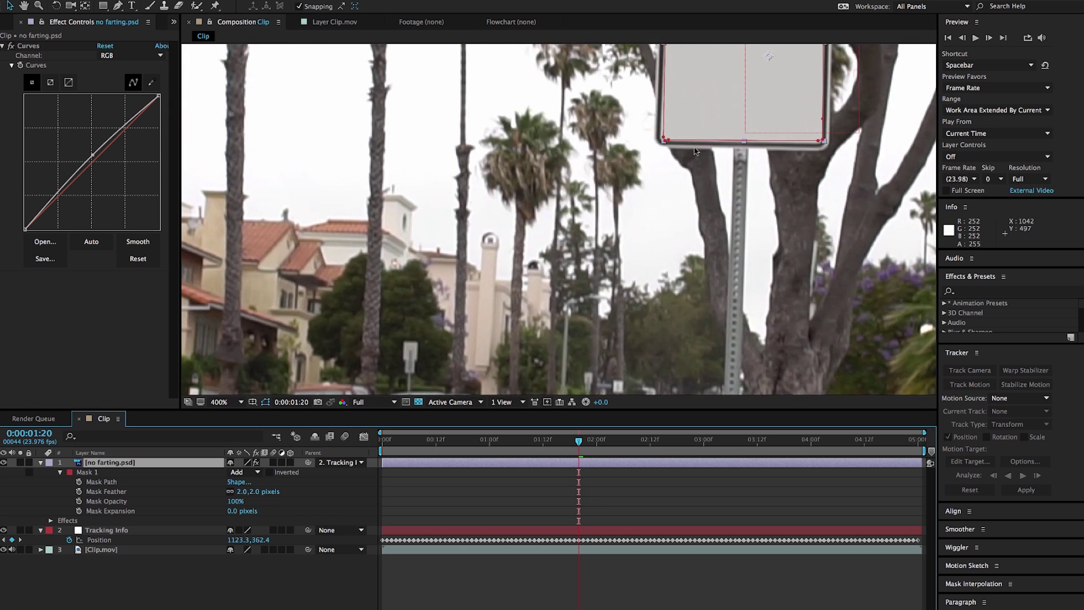
key("Page_Up")
key("Page_Up")
key("Page_Up")
key("Page_Up")
key("Page_Up")
key("Page_Up")
key("Page_Up")
key("Page_Up")
key("Page_Up")
key("Page_Up")
key("Page_Up")
key("Page_Up")
key("Page_Up")
key("Page_Up")
key("Page_Up")
key("Page_Up")
scroll(477, 223, "down", 2)
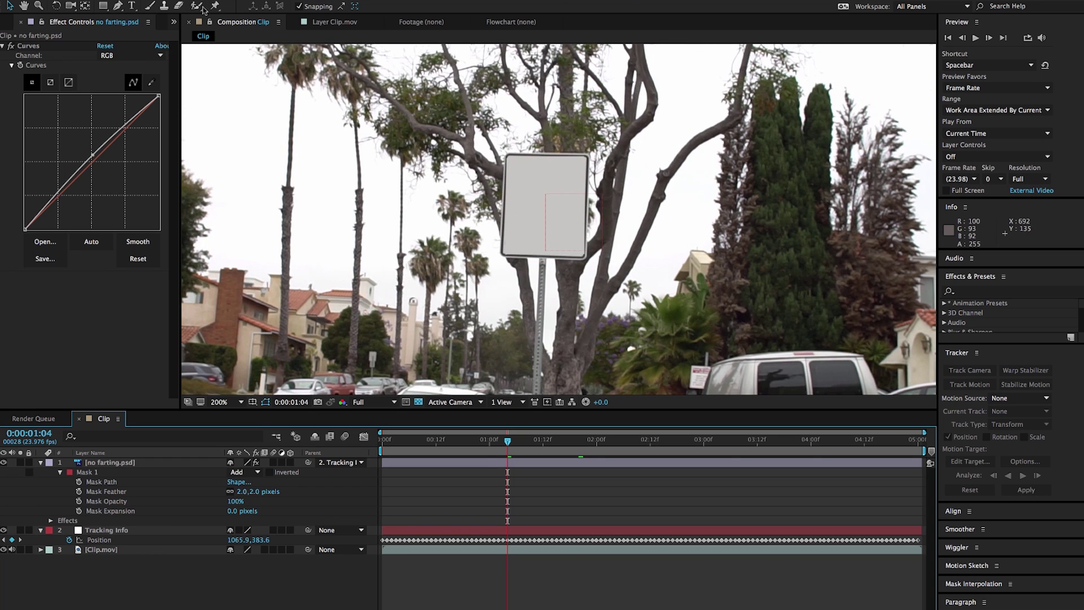
Add a three-line text layer reading "THE TITLE / OF MY / FILM." at 53 px with a 0 px stroke
left_click(136, 5)
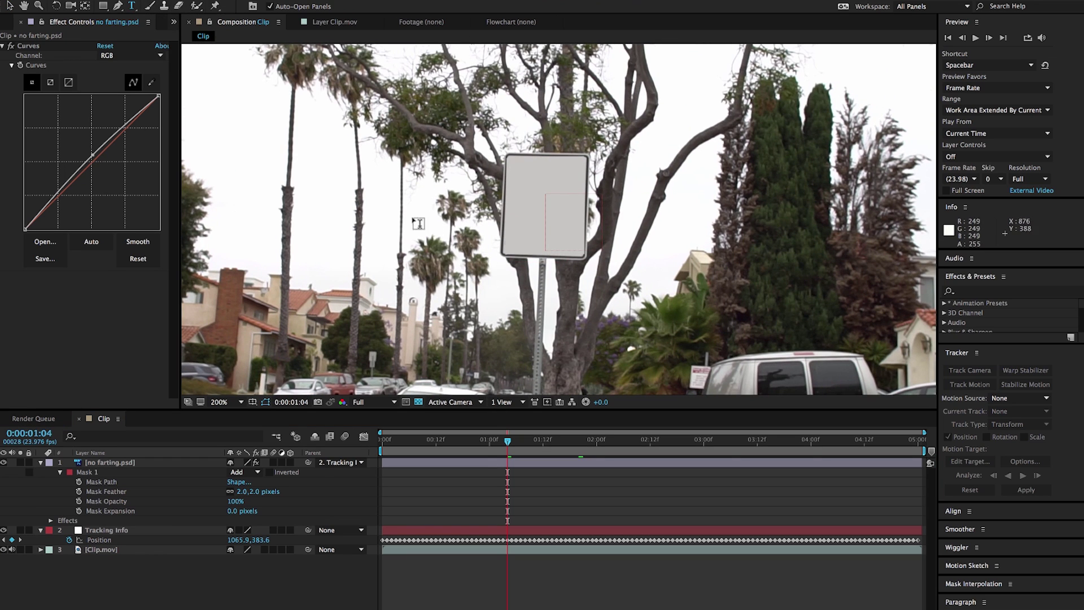
left_click(377, 215)
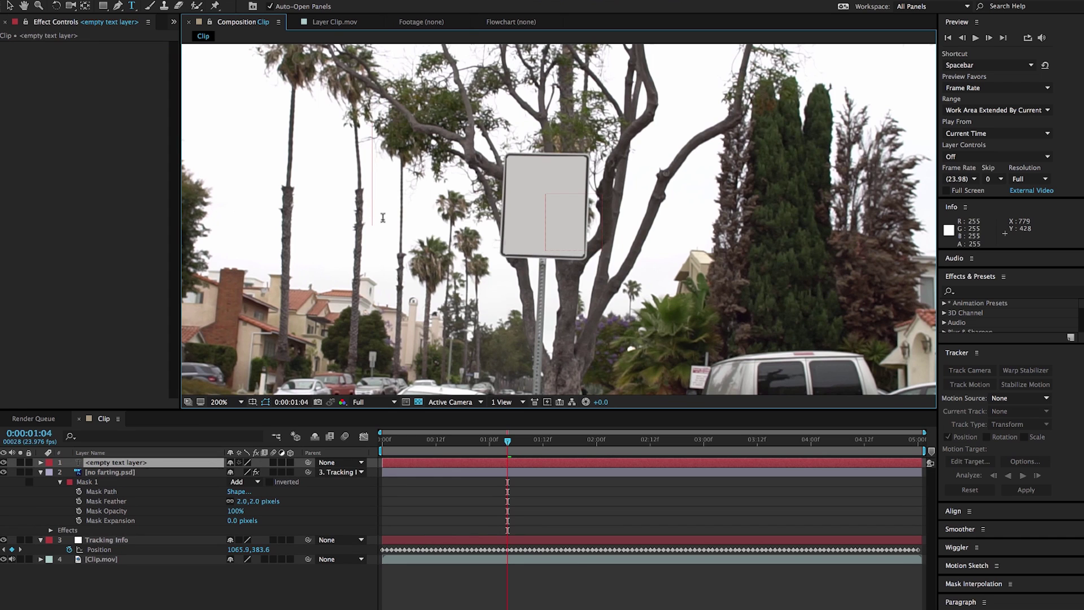
type("THE TIT")
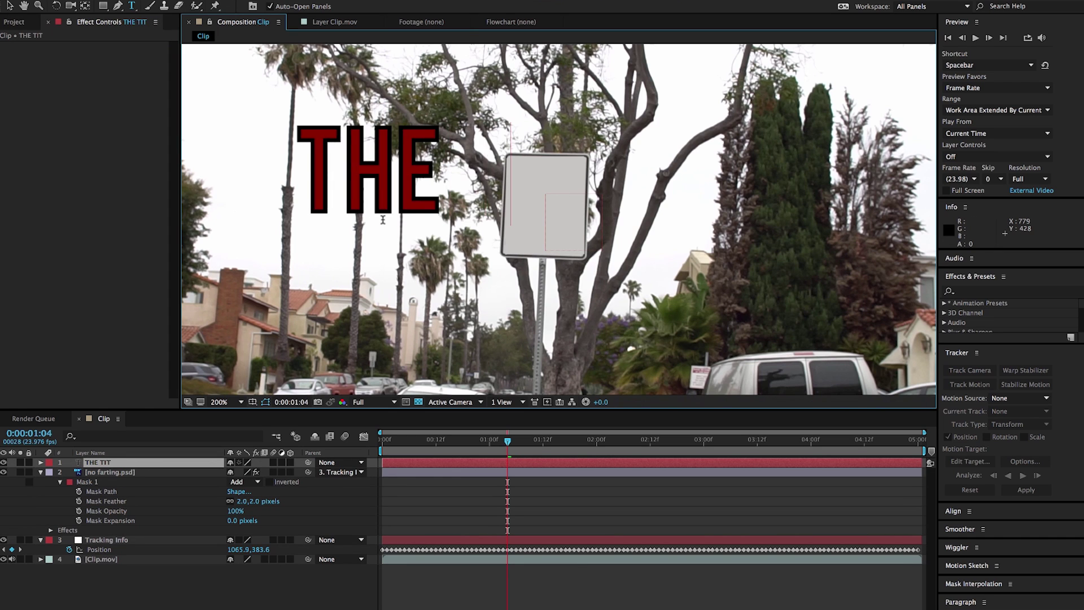
type("LE")
key("Return")
type("OF MY")
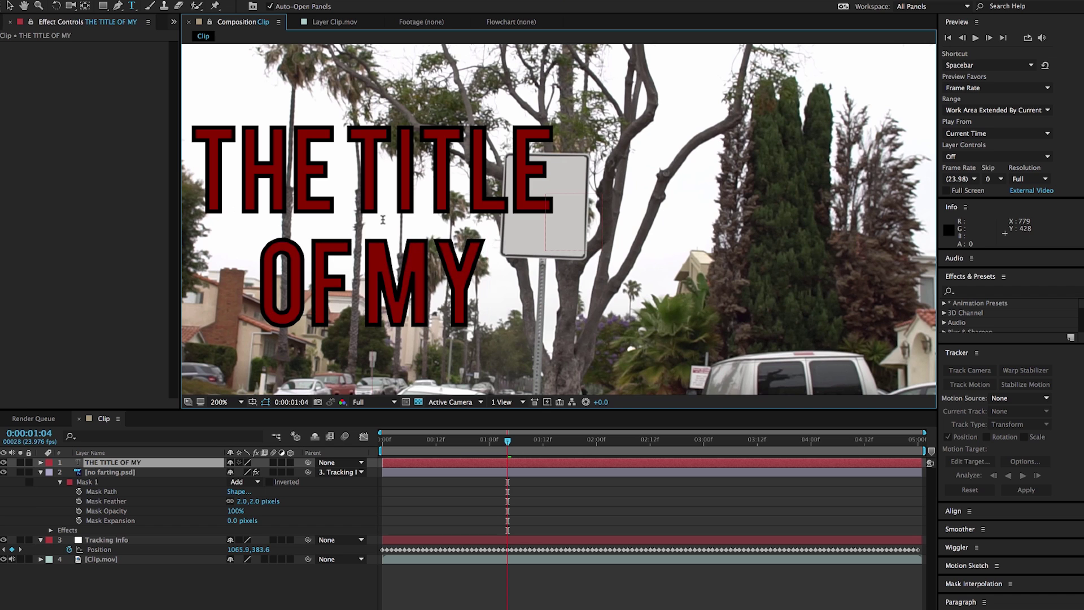
key("Return")
type("FILM.")
key("ctrl+a")
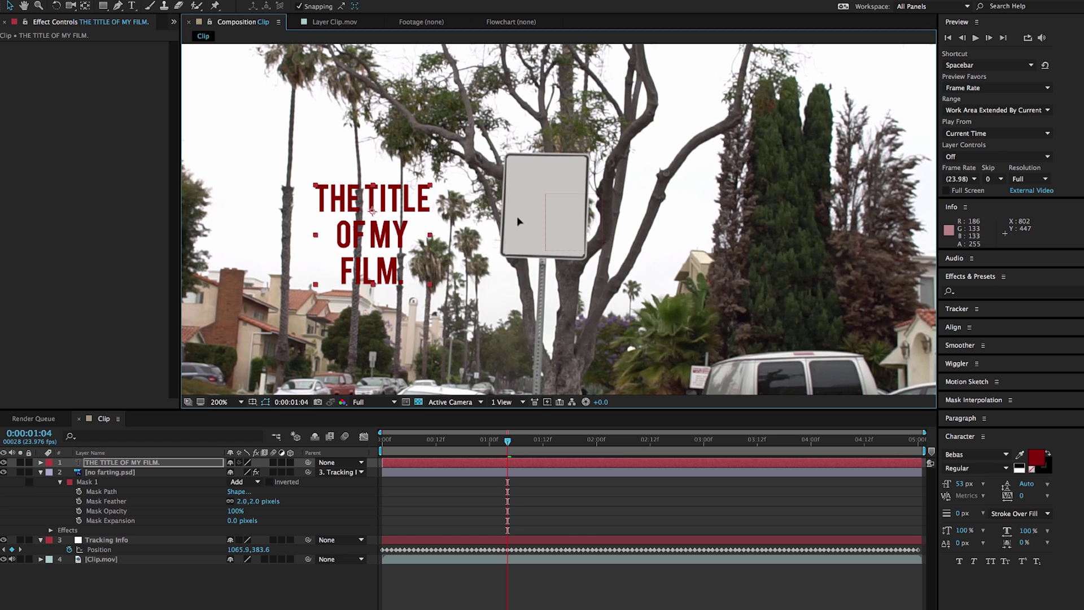
Position the title text over the blank sign and scale it to 68%
left_click_drag(371, 236, 558, 211)
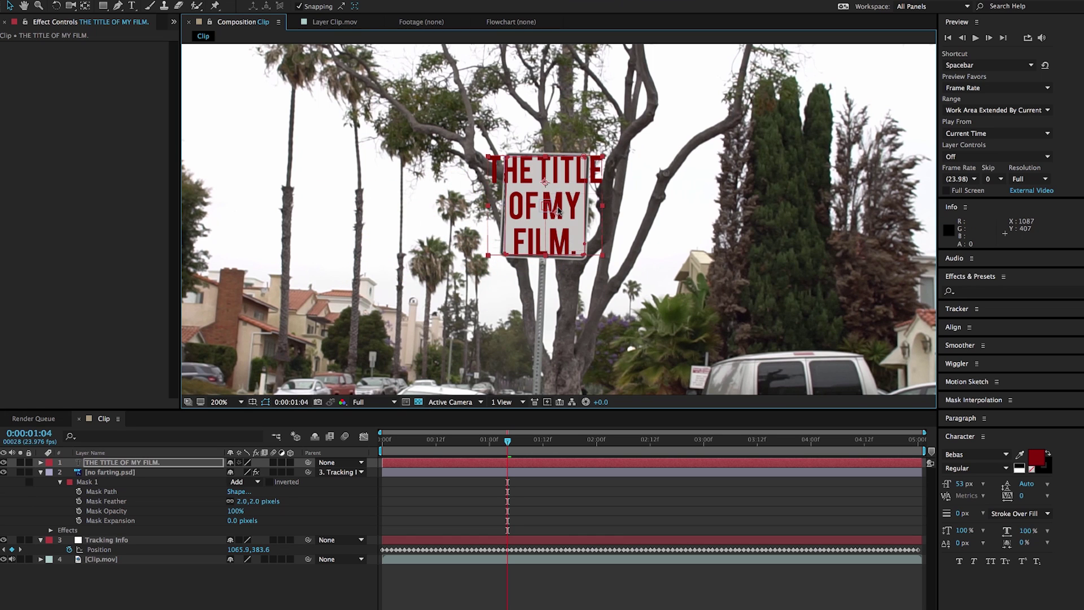
key("s")
left_click_drag(242, 473, 224, 473)
left_click_drag(560, 182, 561, 194)
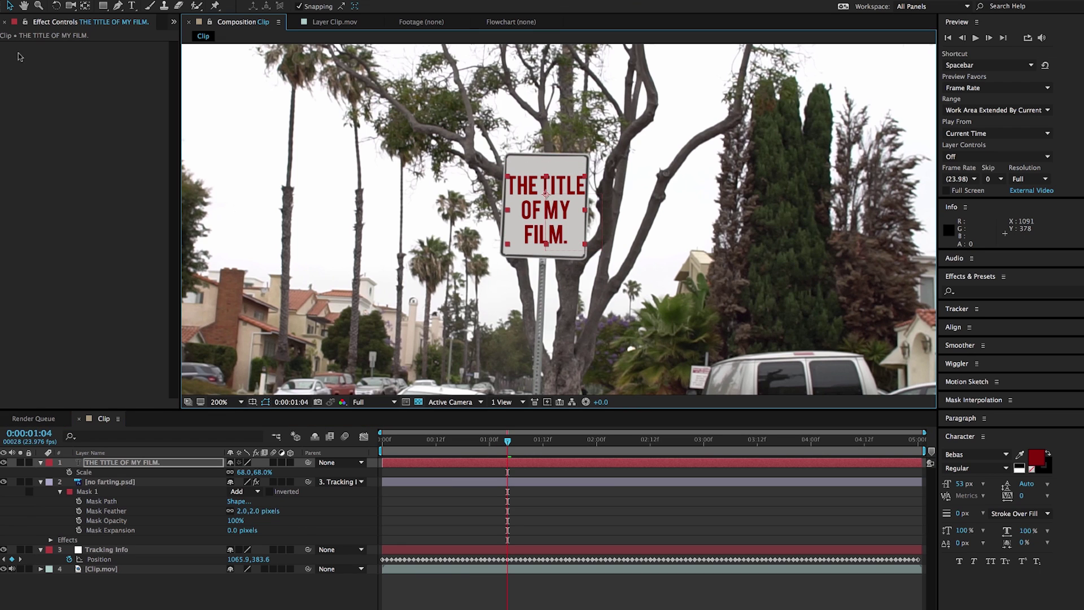
Remove the word "THE" from the text so the layer reads "TITLE OF MY FILM."
key("ctrl+t")
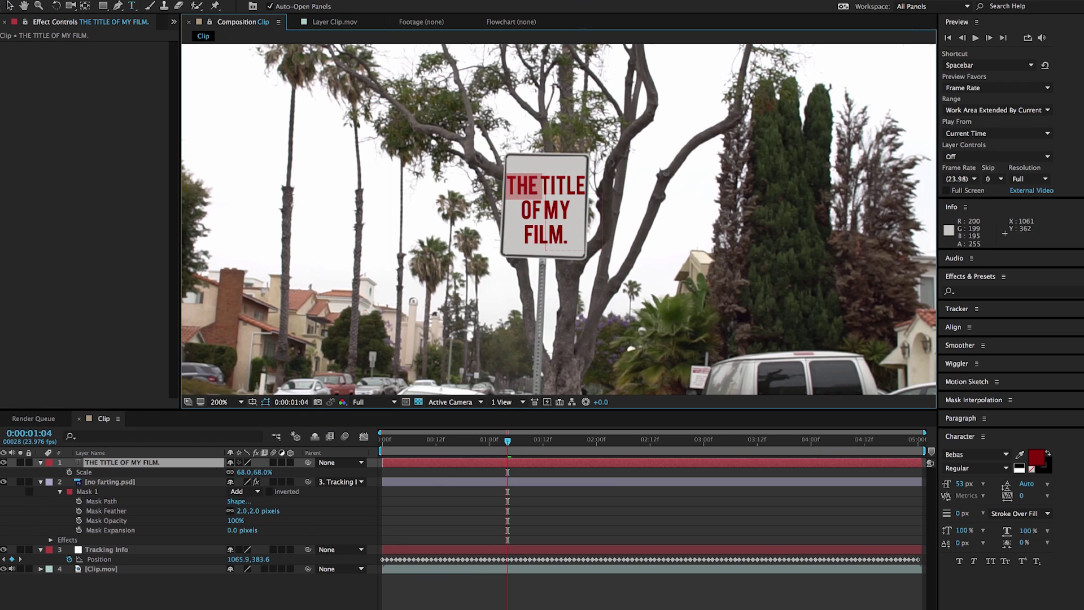
left_click(10, 6)
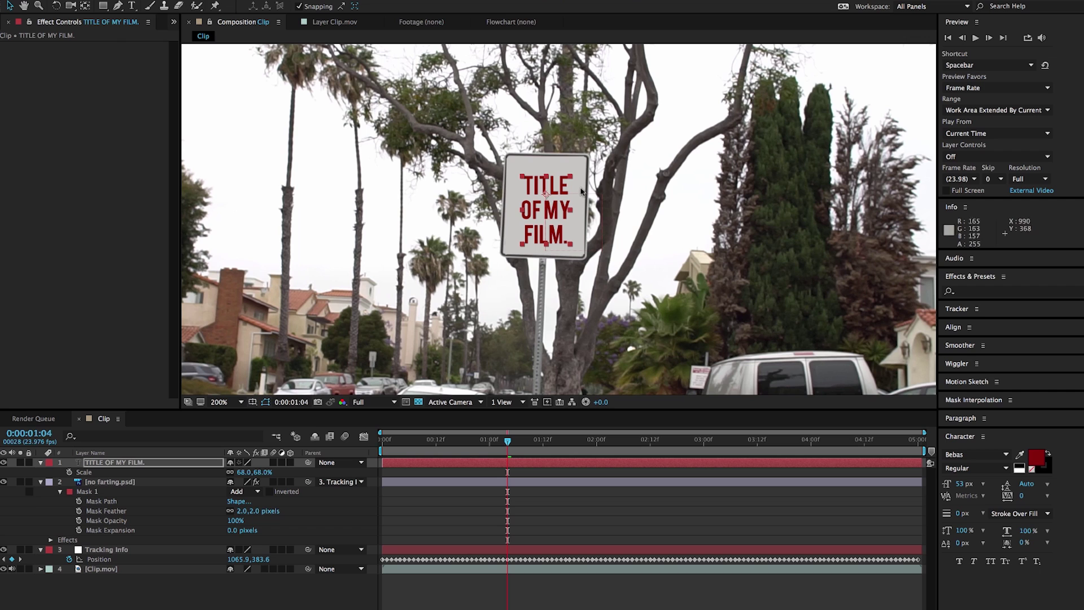
Rotate the title text layer to 1° and scale it uniformly to 81%
key("r")
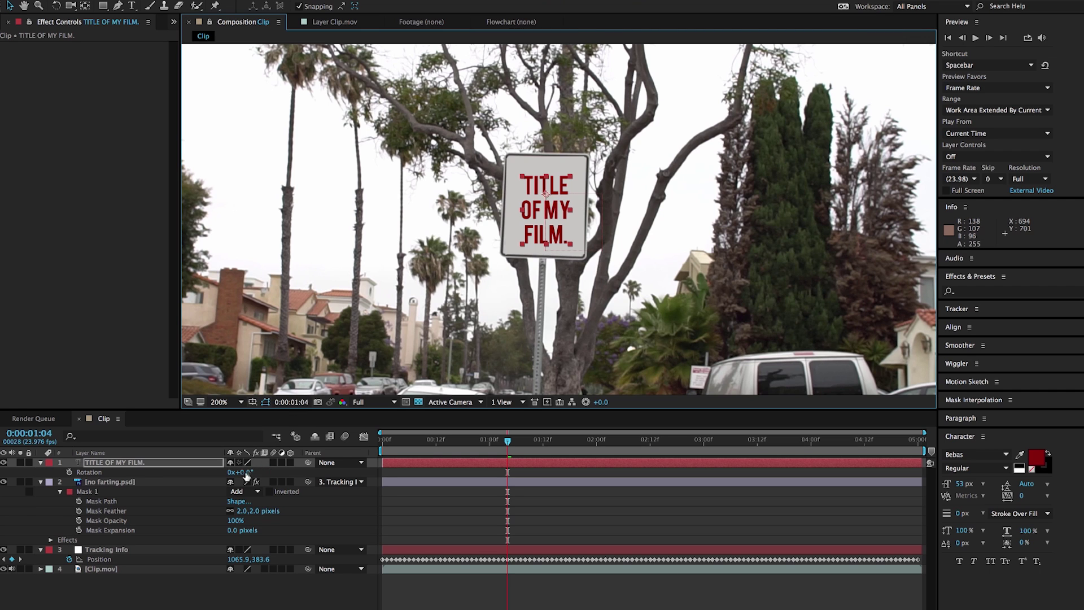
key("KP_Add")
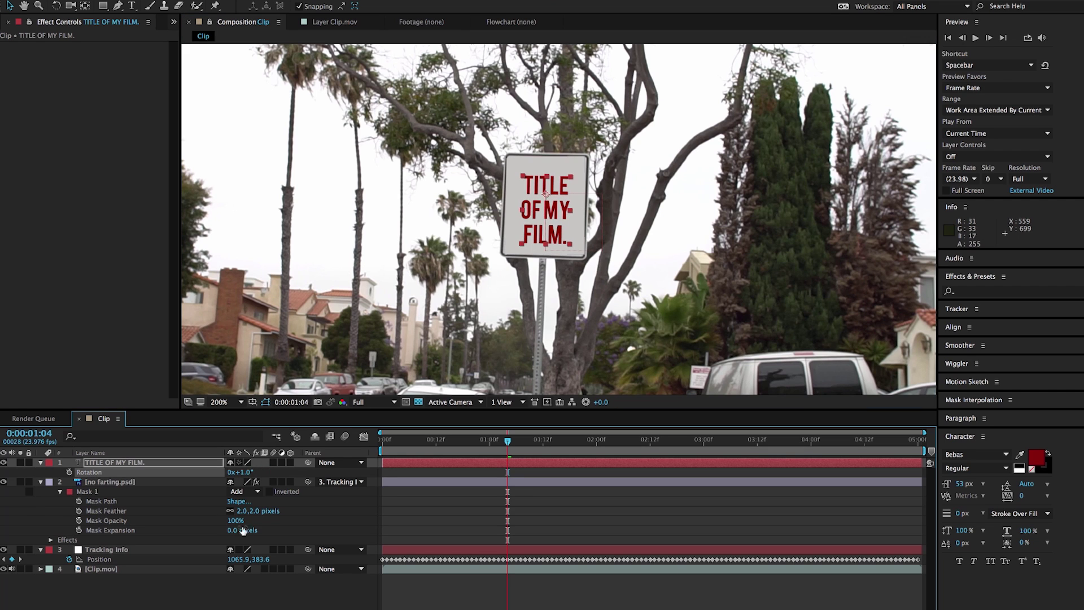
key("s")
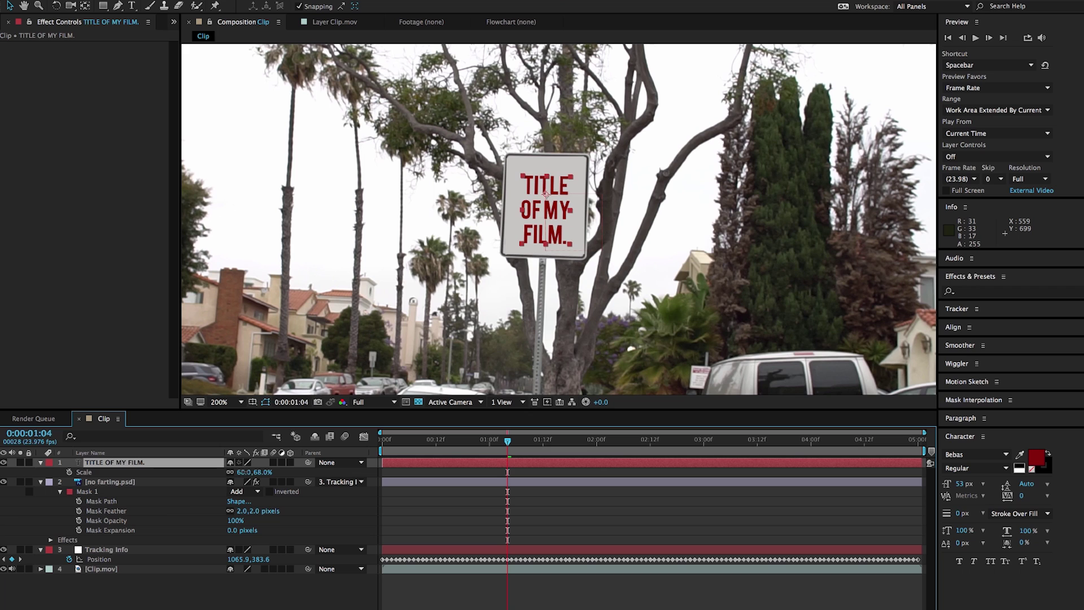
key("alt+KP_Add")
key("alt+KP_Add")
key("alt+KP_Add")
key("alt+KP_Add")
key("alt+KP_Add")
key("alt+KP_Add")
key("alt+KP_Add")
key("alt+KP_Add")
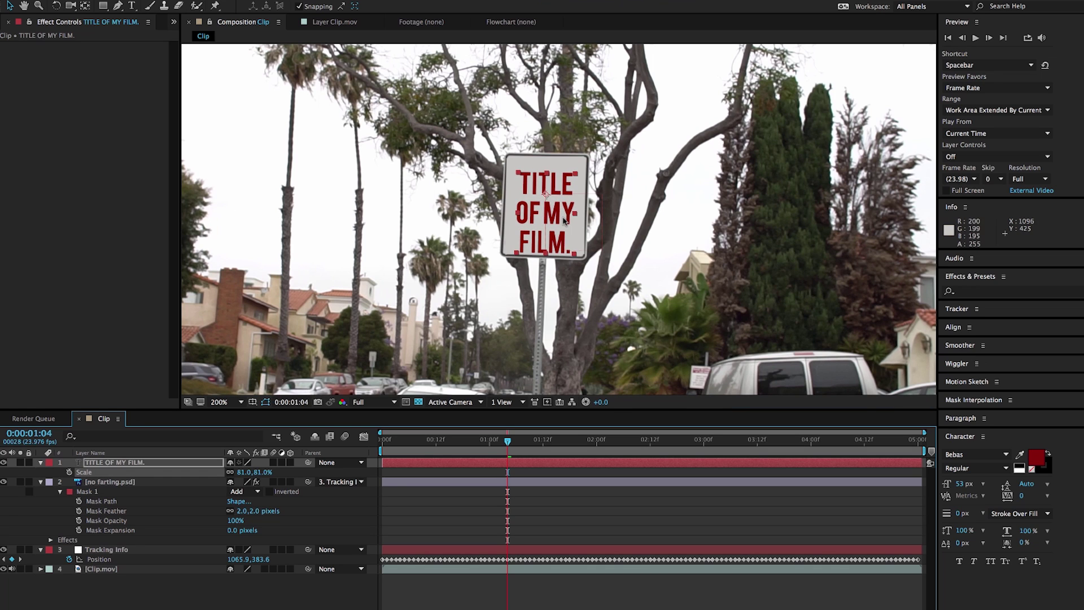
Nudge the title text up and slightly right to center it on the blank sign, leaving the layer deselected
key("Up")
key("Up")
key("Up")
key("Up")
key("Up")
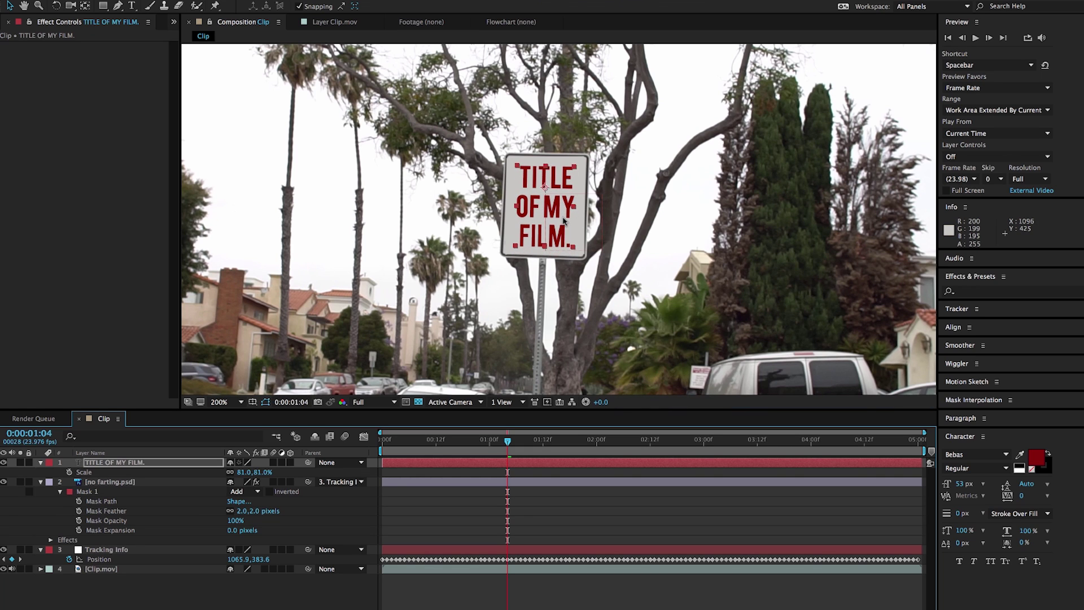
key("Right")
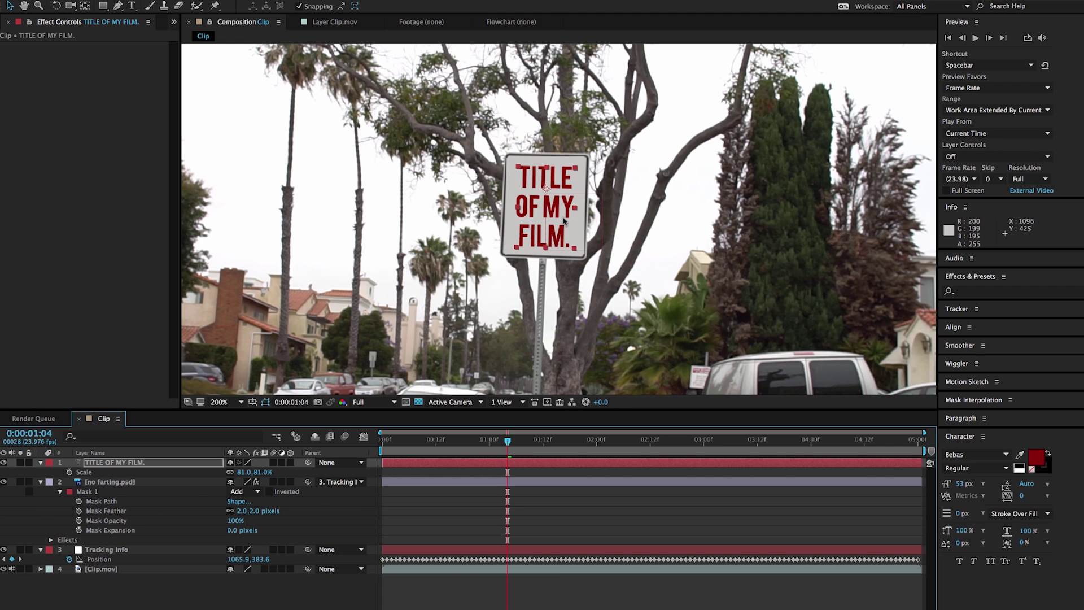
key("Up")
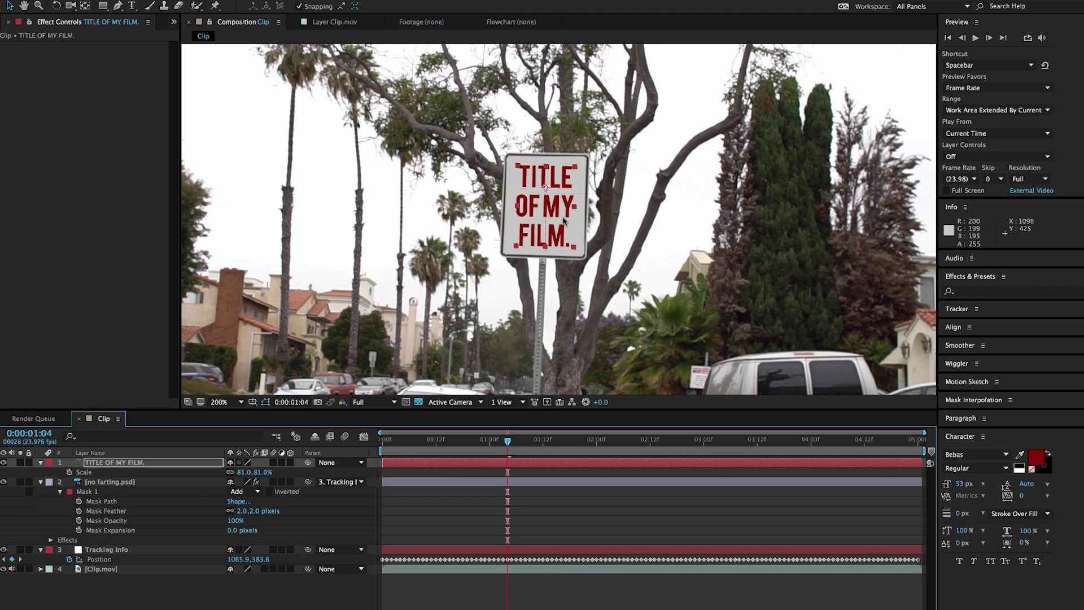
left_click(456, 532)
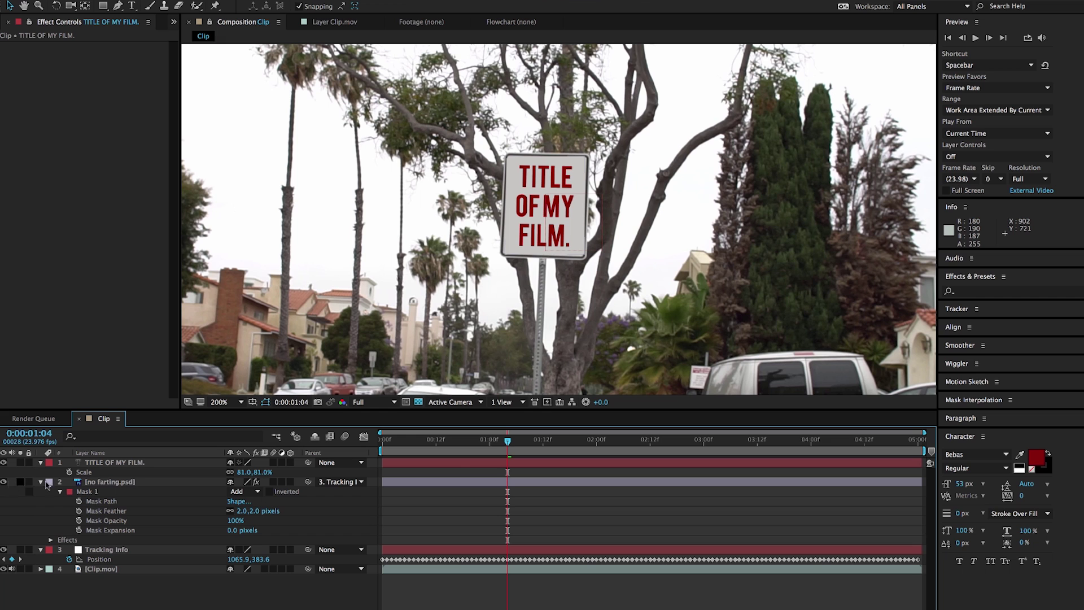
Parent the title text layer to the Tracking Info null and play a preview of the whole frame
left_click_drag(308, 462, 132, 553)
left_click(224, 404)
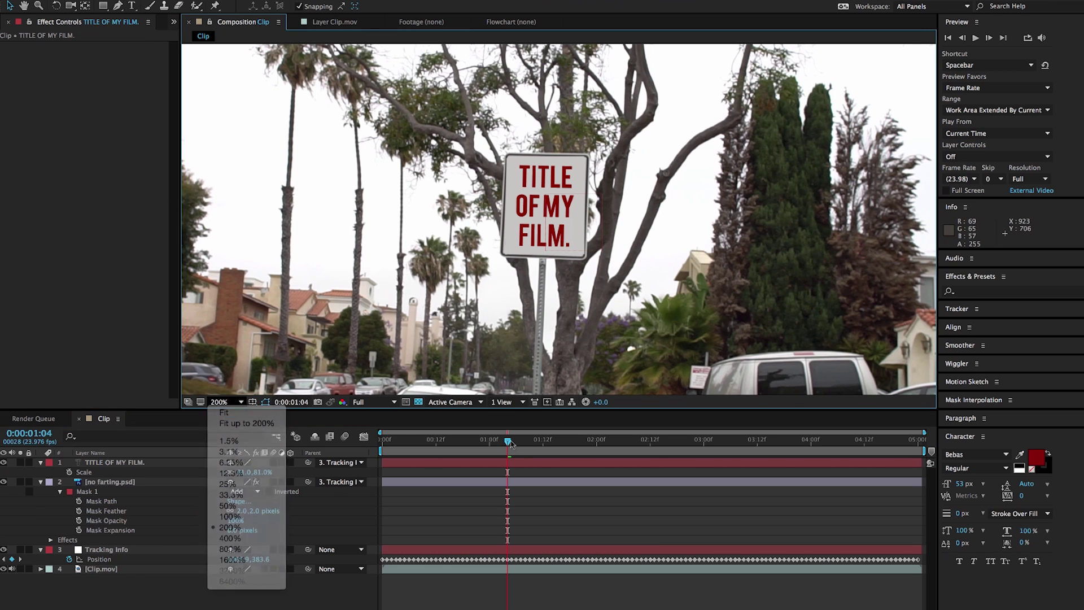
left_click(224, 412)
key("space")
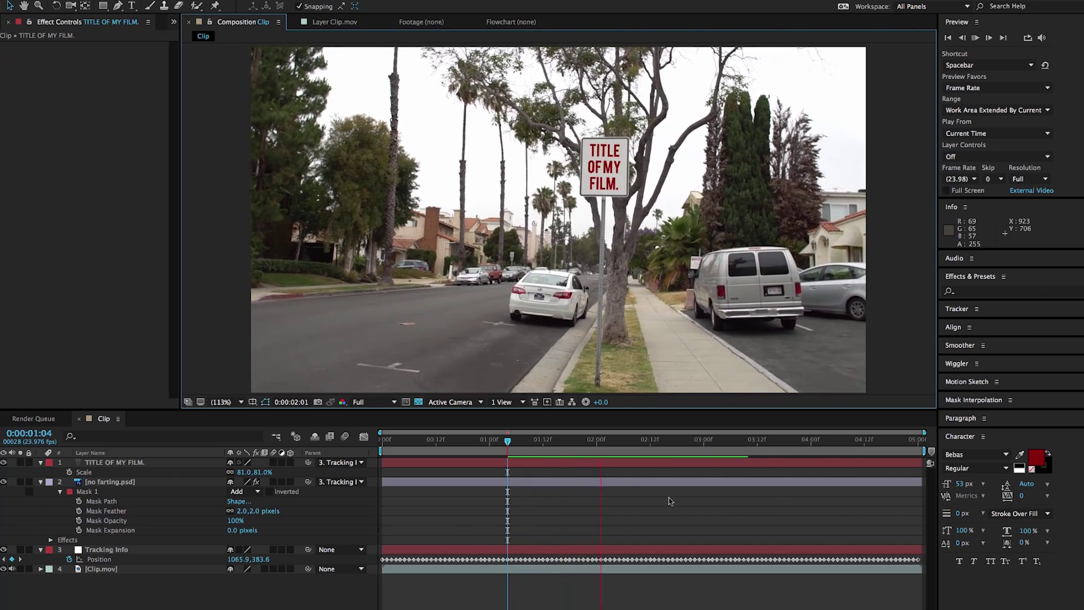